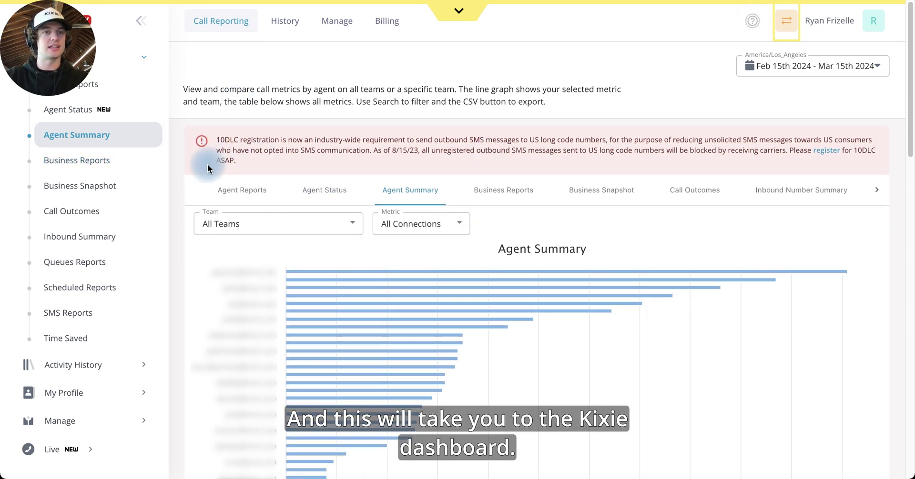
# Collapse Reporting and go to Manage > Inbound > IVRs to list the five existing phone trees.
pyautogui.scroll(2, 124, 85)
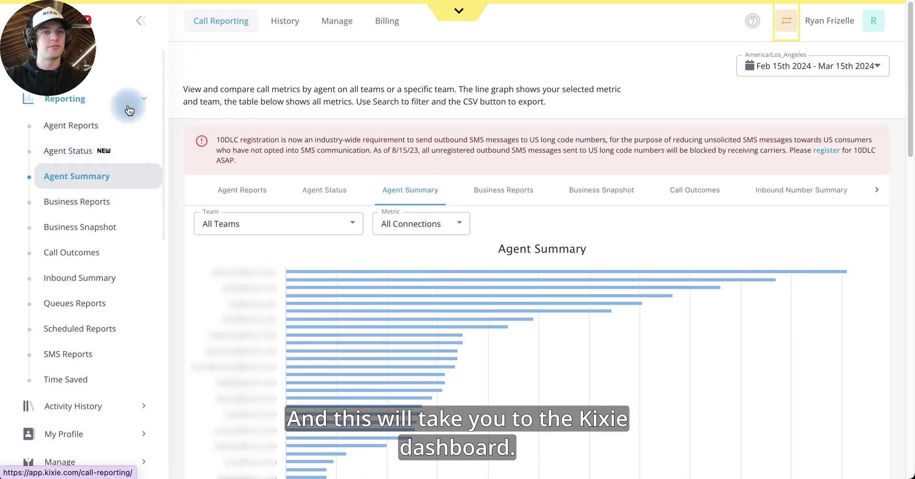
pyautogui.click(136, 110)
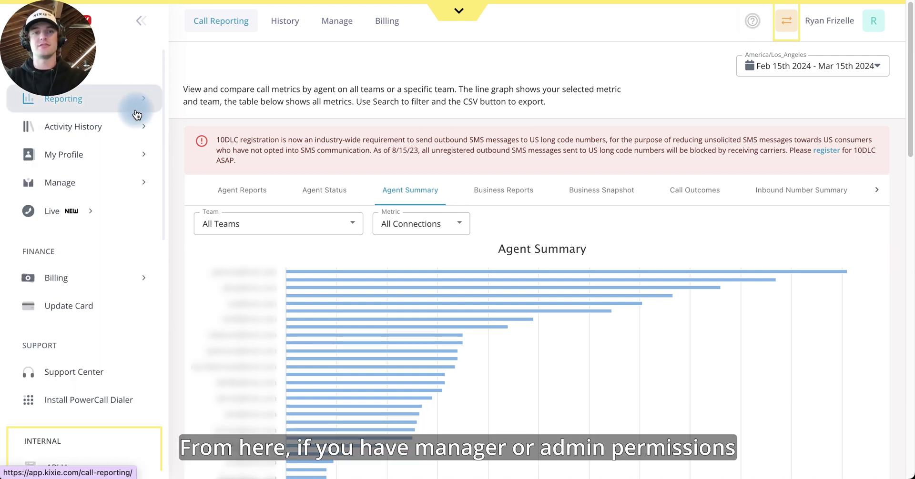
pyautogui.click(34, 186)
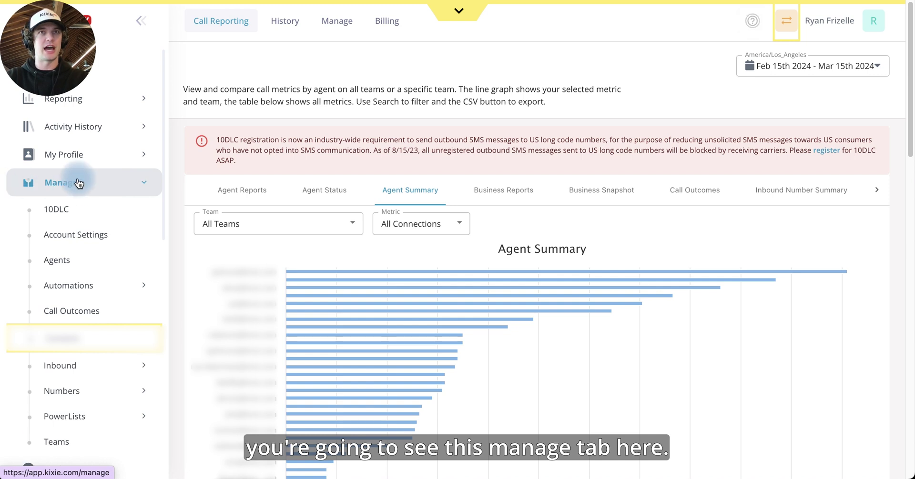
pyautogui.scroll(-1, 69, 186)
pyautogui.scroll(-1, 71, 187)
pyautogui.click(102, 299)
pyautogui.scroll(-1, 76, 333)
pyautogui.click(69, 334)
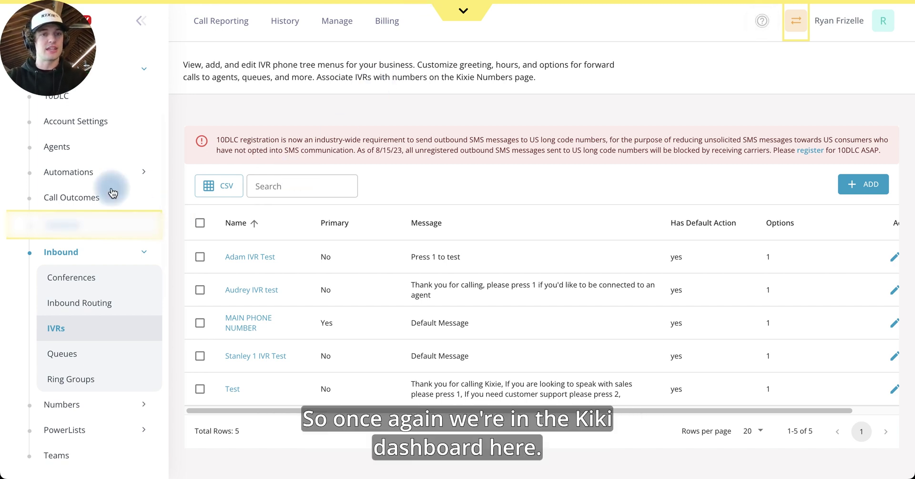
pyautogui.scroll(3, 123, 246)
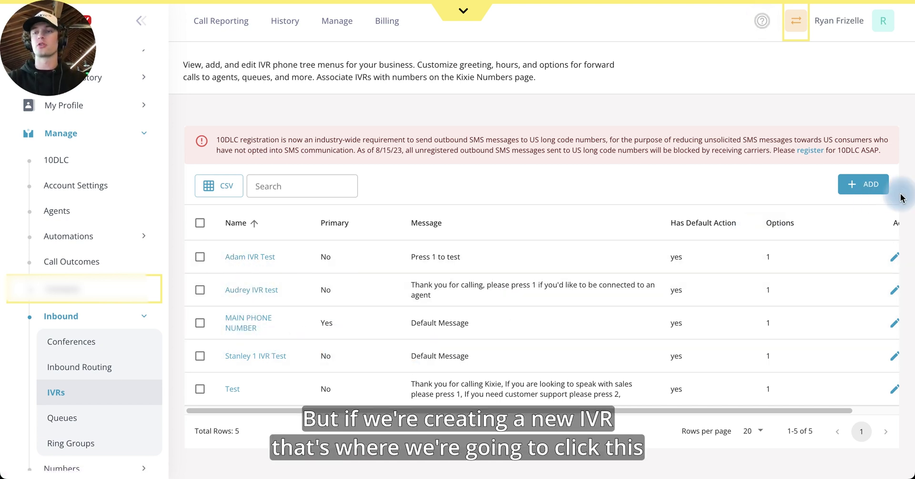
# Add a new IVR and name it 'Ryan Test IVR'.
pyautogui.click(868, 188)
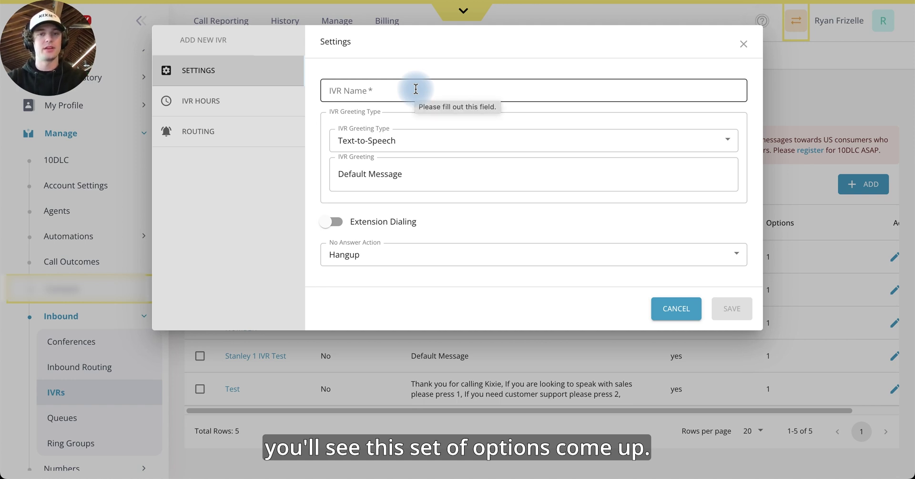
pyautogui.click(416, 89)
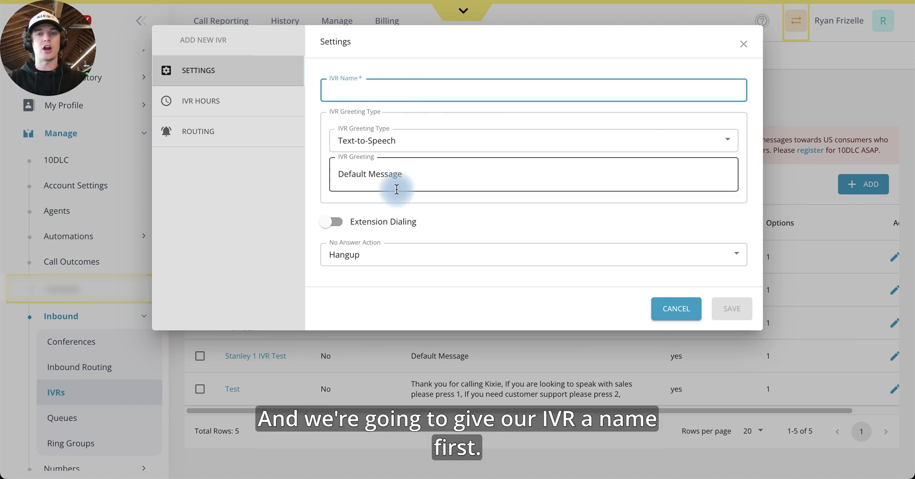
pyautogui.write('Test')
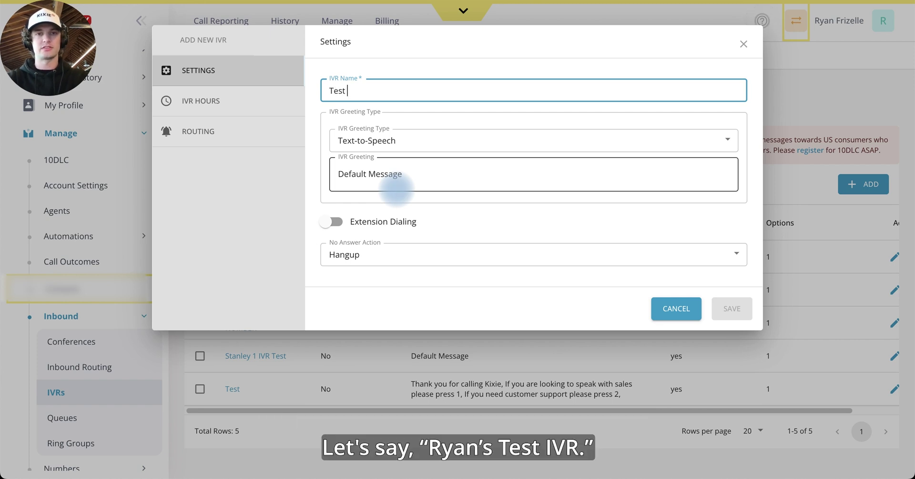
pyautogui.hotkey('ctrl', 'a')
pyautogui.write('Ryan Test IVR')
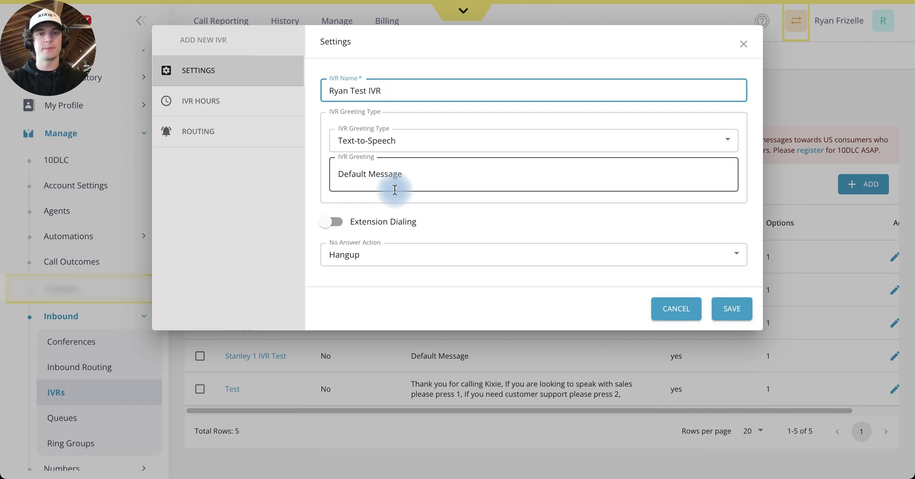
pyautogui.click(332, 114)
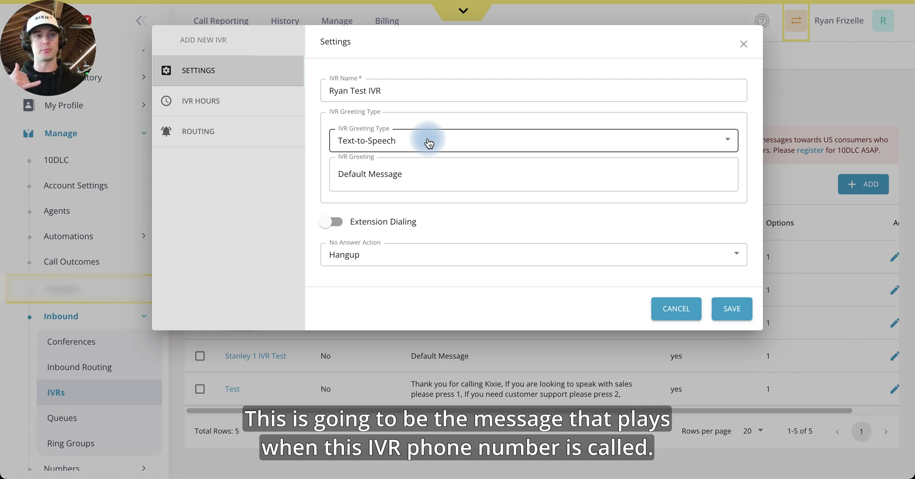
# Keep Text-to-Speech and replace the default greeting with the press-1-for-sales message.
pyautogui.click(429, 143)
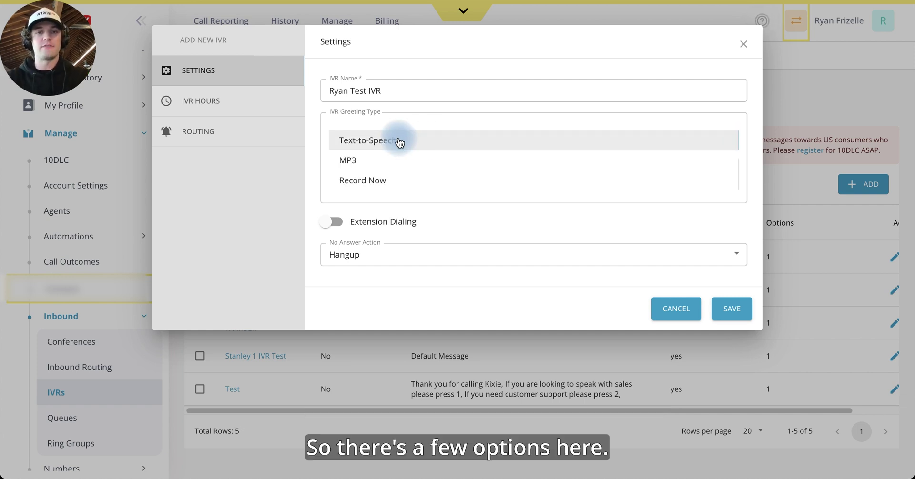
pyautogui.click(413, 143)
pyautogui.moveTo(411, 163); pyautogui.dragTo(336, 173)
pyautogui.write("Hello you've reached Company Name")
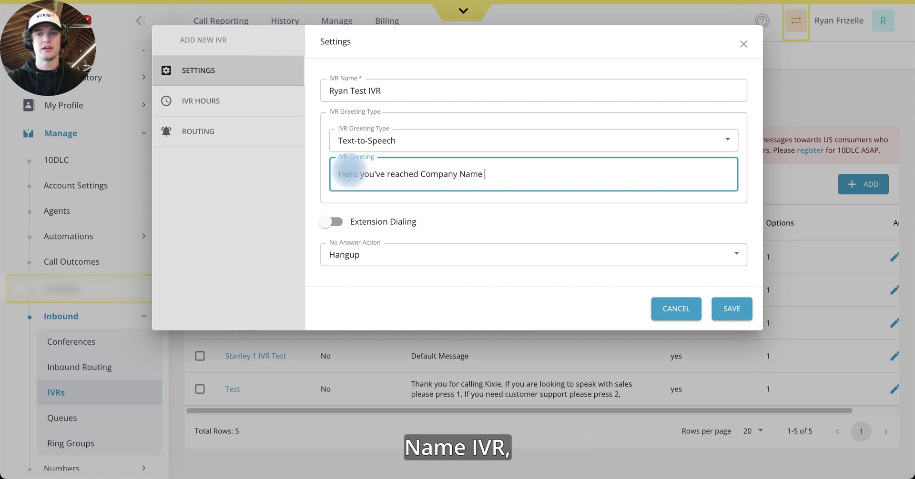
pyautogui.write('s IVR, please press 1 for sales, 2 for...')
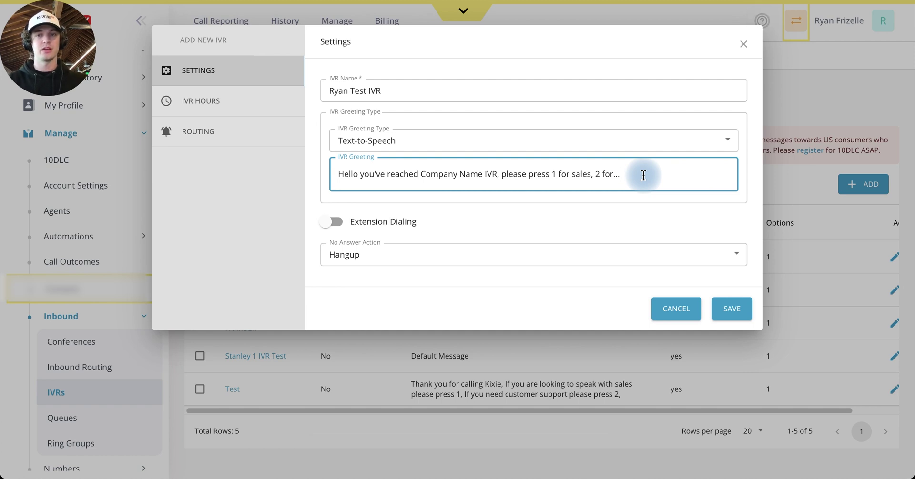
pyautogui.click(628, 146)
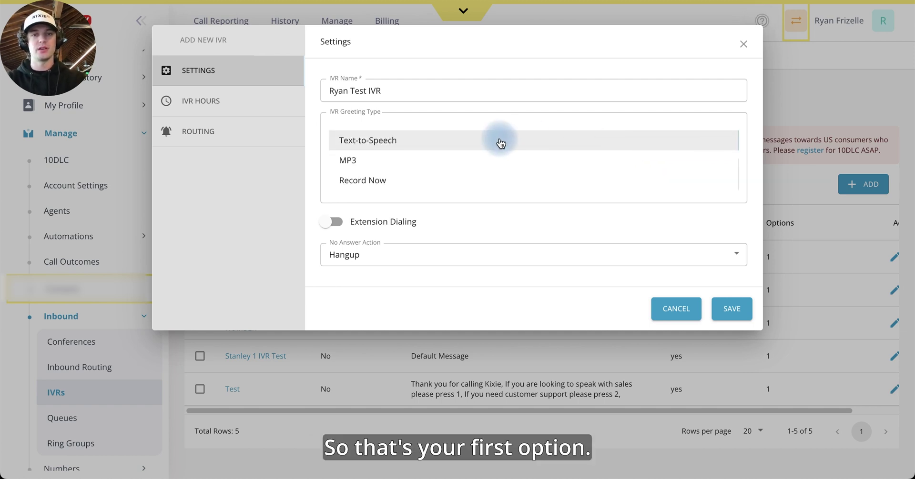
pyautogui.click(380, 156)
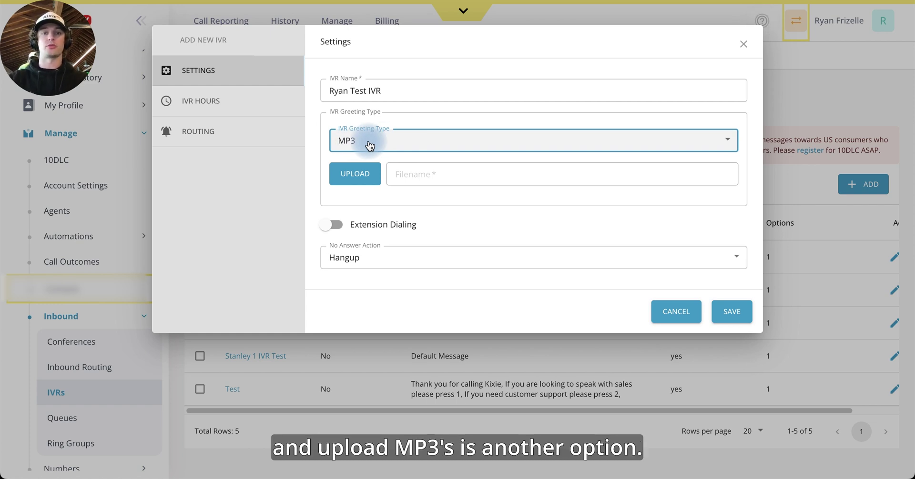
pyautogui.click(374, 141)
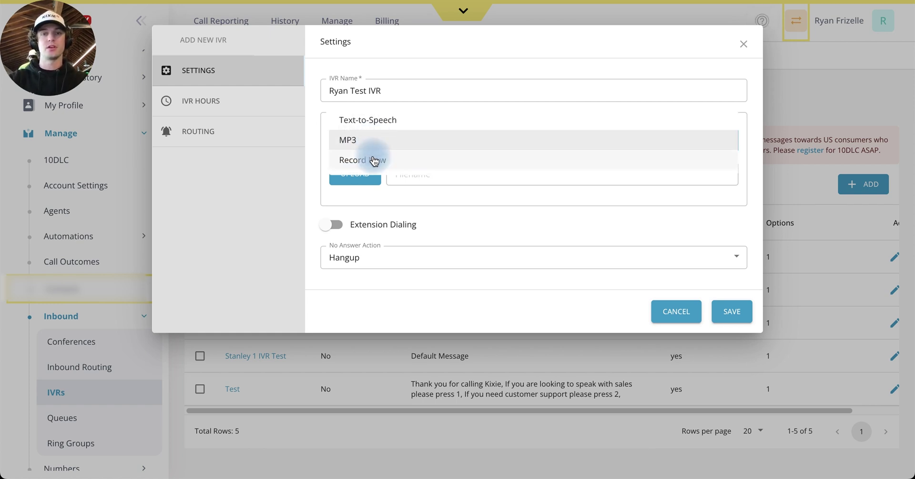
pyautogui.click(376, 156)
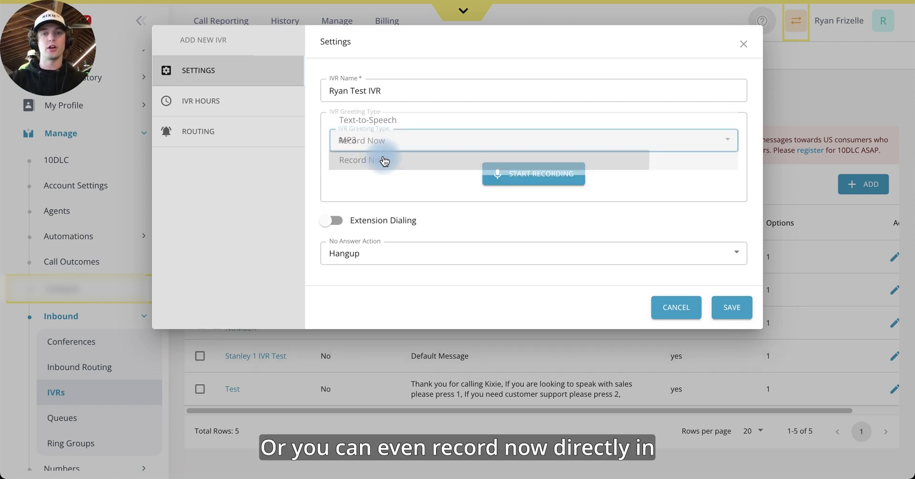
pyautogui.click(534, 180)
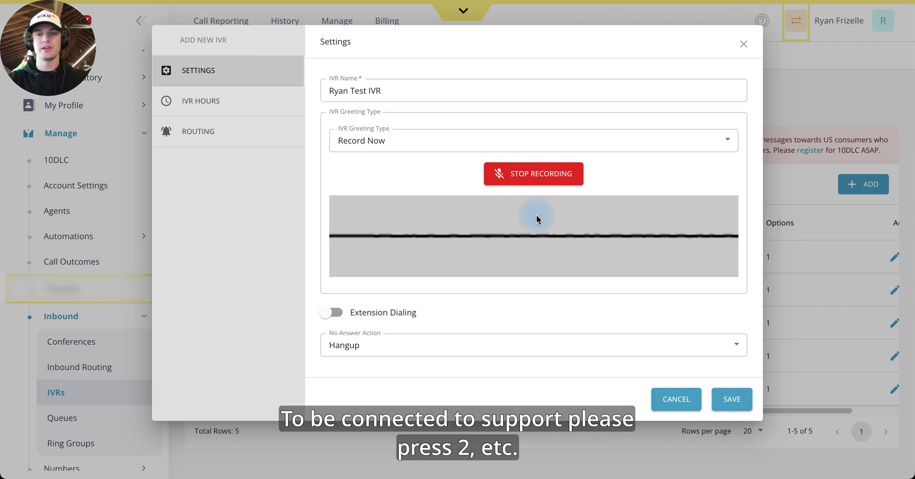
pyautogui.click(544, 180)
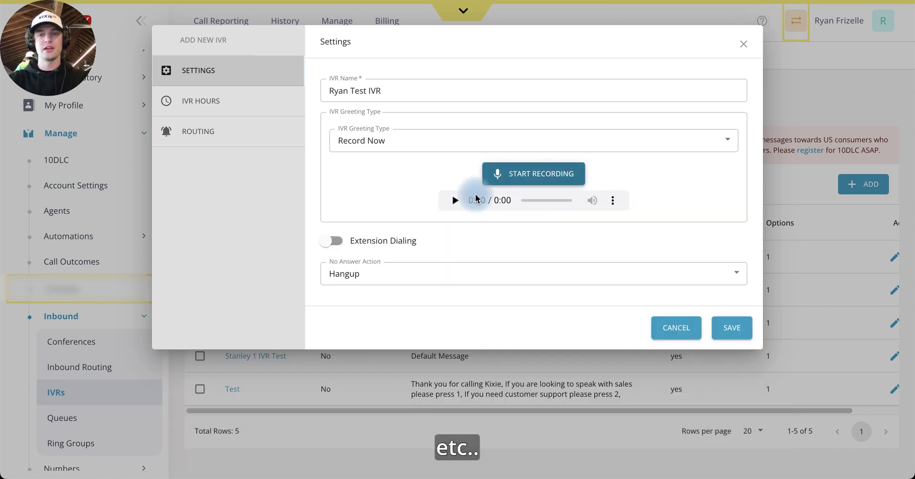
pyautogui.click(459, 202)
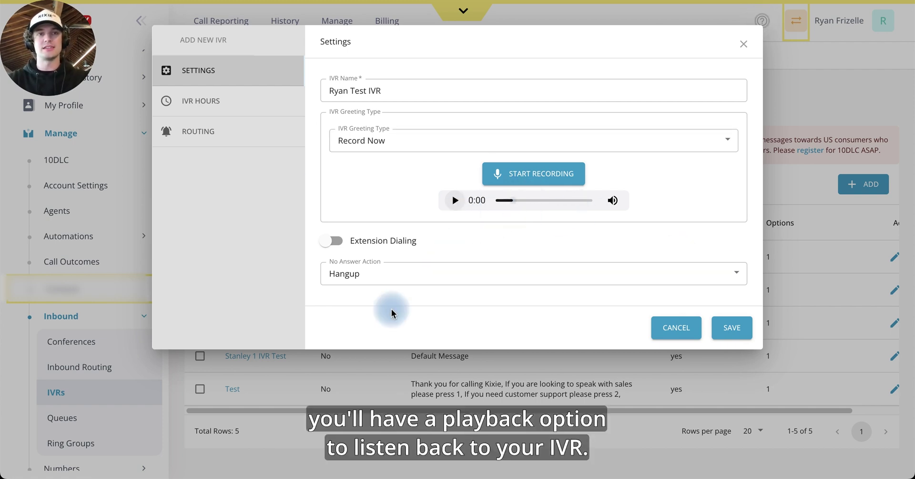
pyautogui.click(373, 136)
pyautogui.click(393, 102)
pyautogui.moveTo(667, 176); pyautogui.dragTo(214, 186)
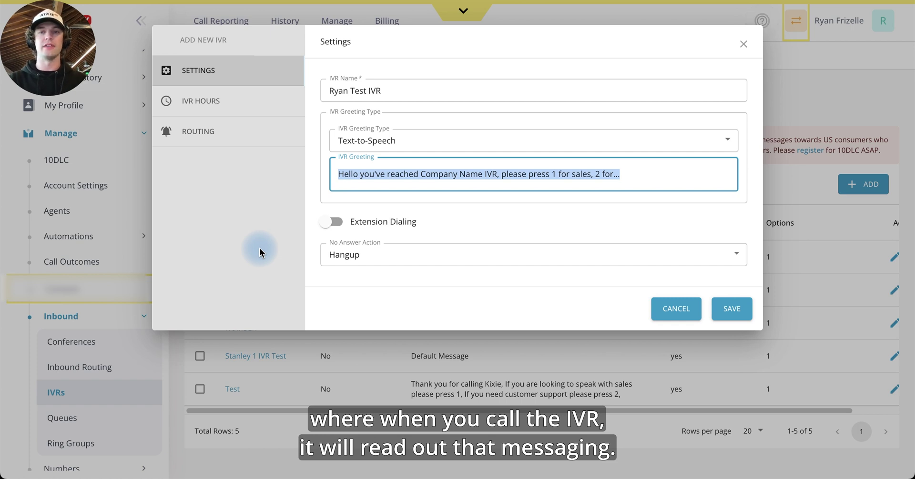
pyautogui.click(411, 247)
pyautogui.click(369, 261)
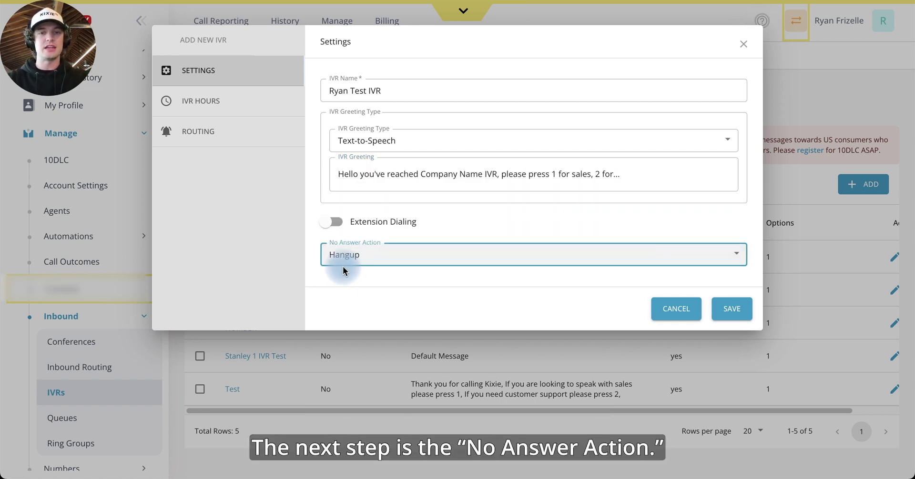
pyautogui.click(371, 263)
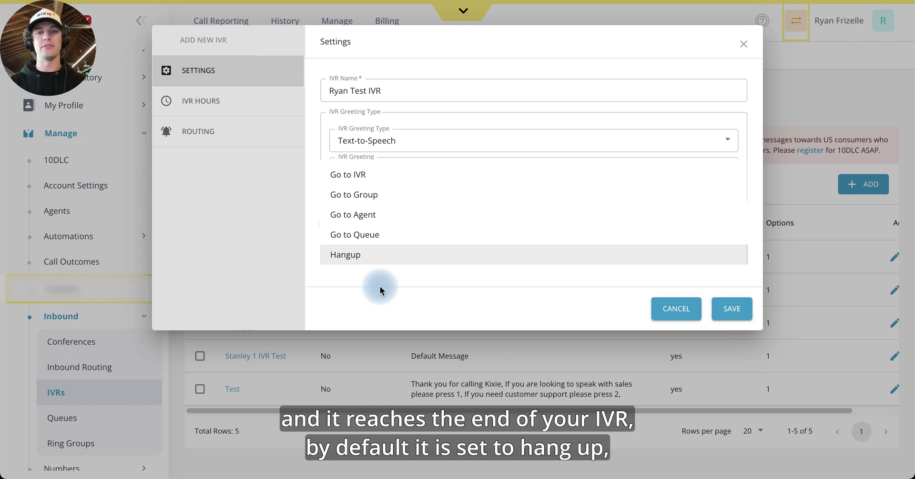
pyautogui.click(379, 287)
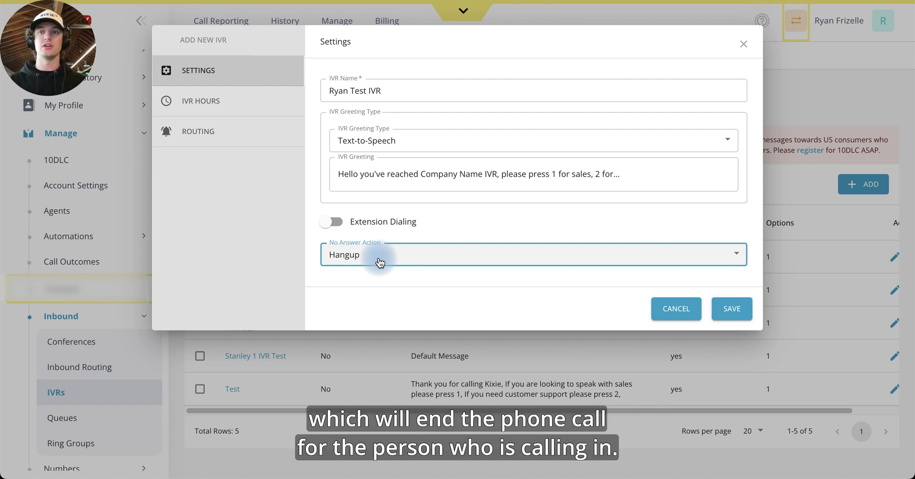
pyautogui.click(380, 263)
pyautogui.click(401, 177)
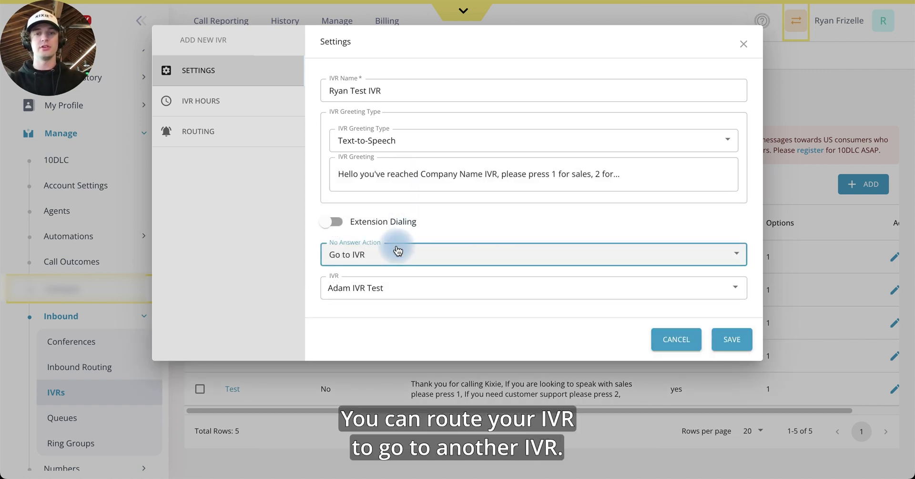
pyautogui.click(368, 257)
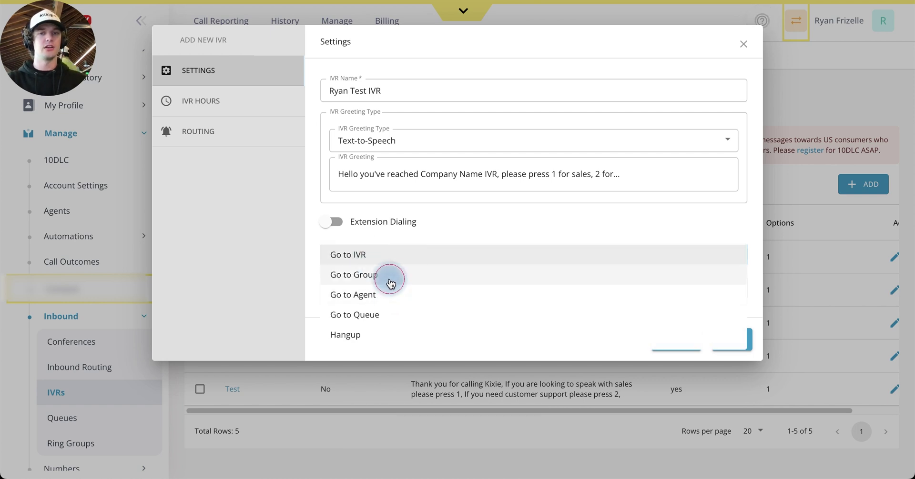
pyautogui.click(383, 272)
pyautogui.click(379, 264)
pyautogui.click(382, 271)
pyautogui.click(372, 251)
pyautogui.click(384, 282)
pyautogui.click(390, 260)
pyautogui.click(384, 274)
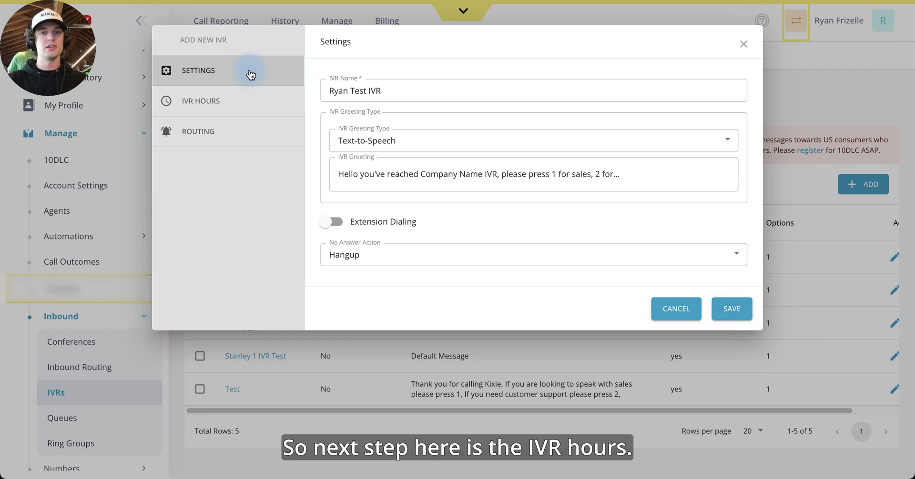
# In IVR Hours, switch off Use Business Hours for the new IVR.
pyautogui.click(247, 111)
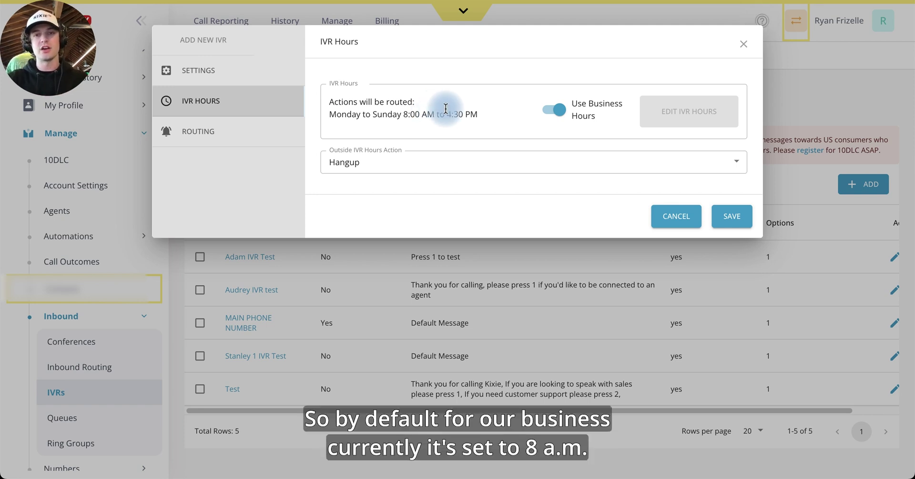
pyautogui.moveTo(484, 116)
pyautogui.mouseDown()
pyautogui.moveTo(327, 98)
pyautogui.moveTo(510, 116)
pyautogui.moveTo(494, 120)
pyautogui.mouseUp()
pyautogui.click(493, 120)
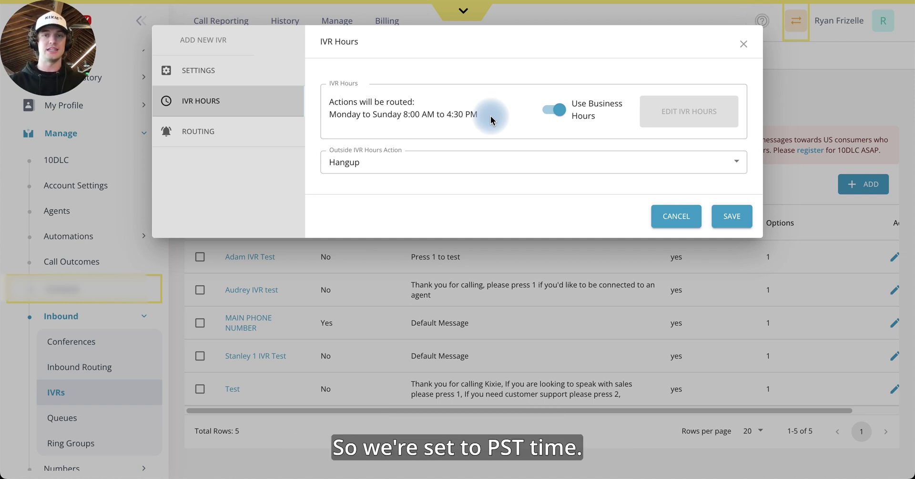
pyautogui.moveTo(479, 115); pyautogui.dragTo(327, 92)
pyautogui.click(327, 92)
pyautogui.click(561, 109)
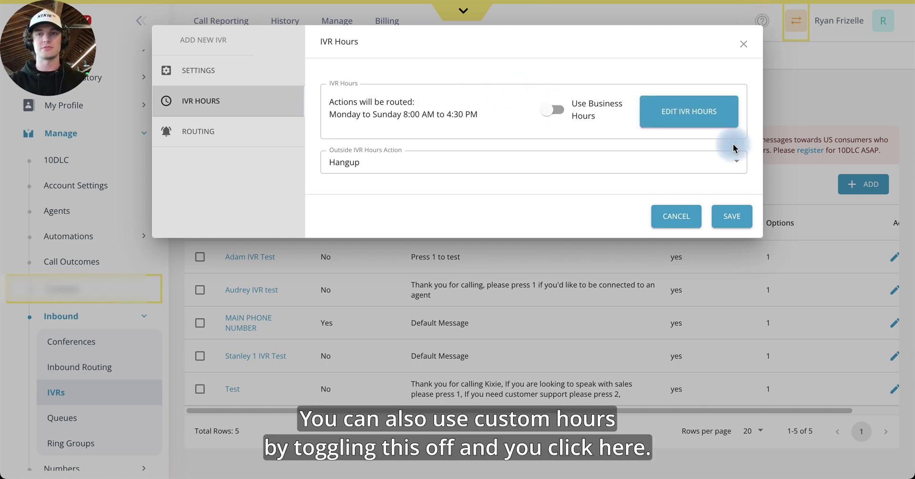
# Clear the hours grid and mark Monday–Friday, 9:00 AM to 5:00 PM.
pyautogui.click(688, 107)
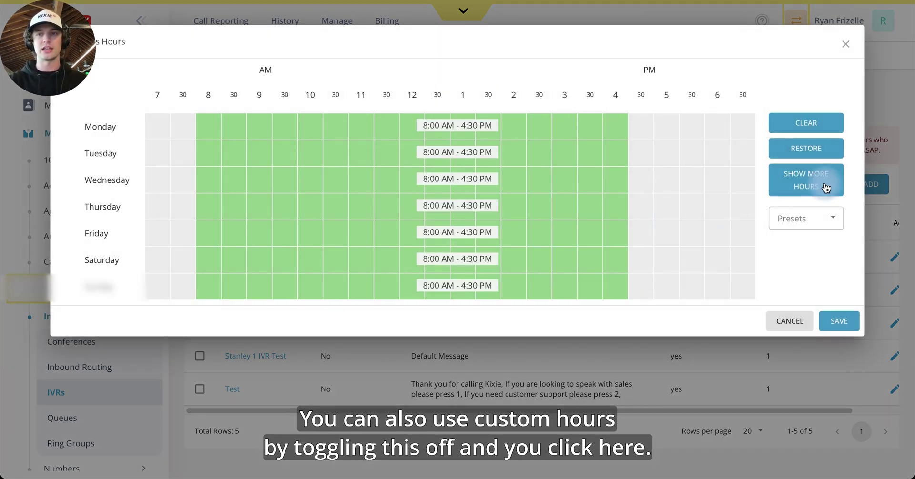
pyautogui.click(824, 131)
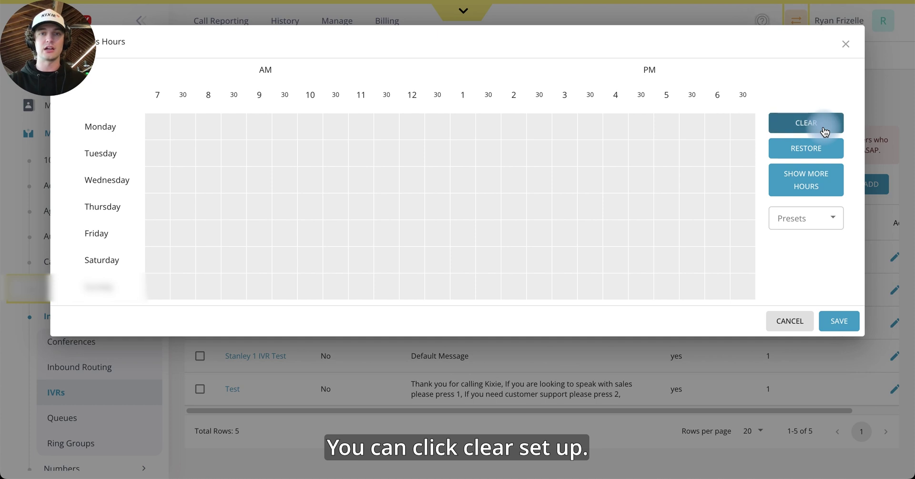
pyautogui.click(807, 218)
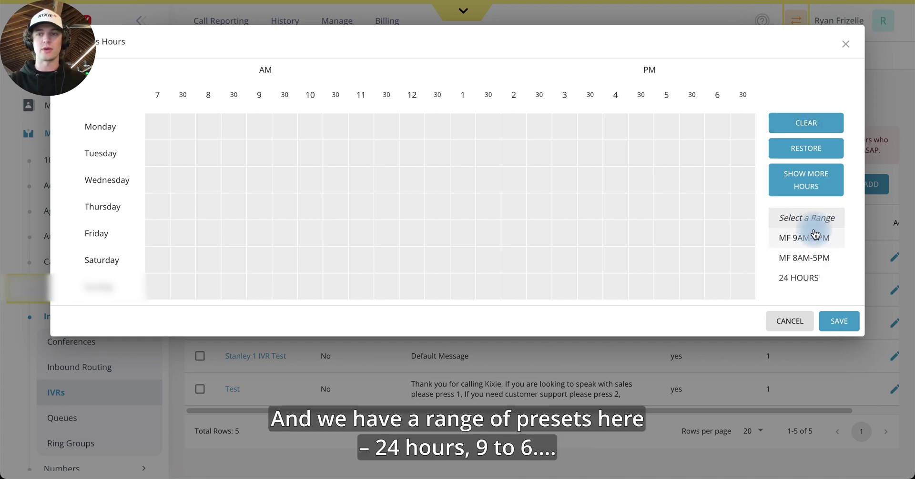
pyautogui.click(810, 276)
pyautogui.click(813, 233)
pyautogui.click(805, 178)
pyautogui.click(812, 120)
pyautogui.moveTo(310, 125); pyautogui.dragTo(660, 195)
pyautogui.moveTo(326, 241); pyautogui.dragTo(670, 112)
pyautogui.moveTo(282, 233); pyautogui.dragTo(276, 125)
pyautogui.moveTo(254, 216); pyautogui.dragTo(255, 110)
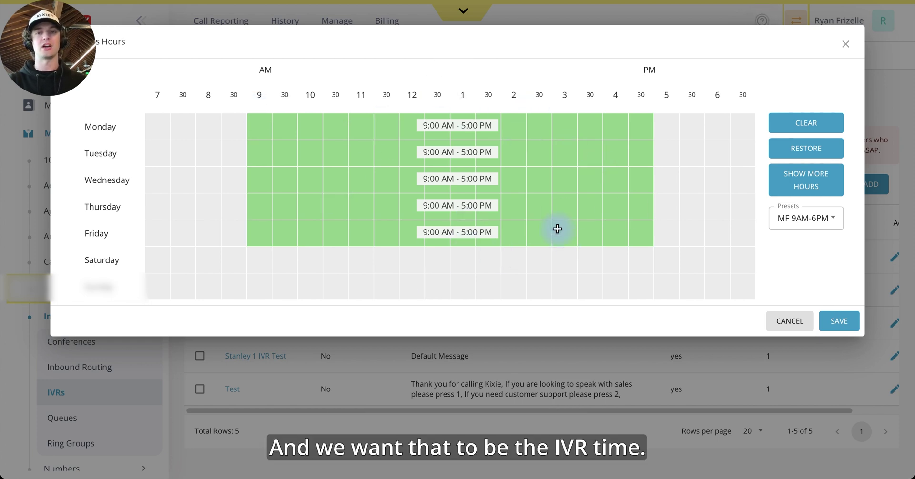
# Save the weekday schedule and keep Hangup for calls outside IVR hours.
pyautogui.click(853, 322)
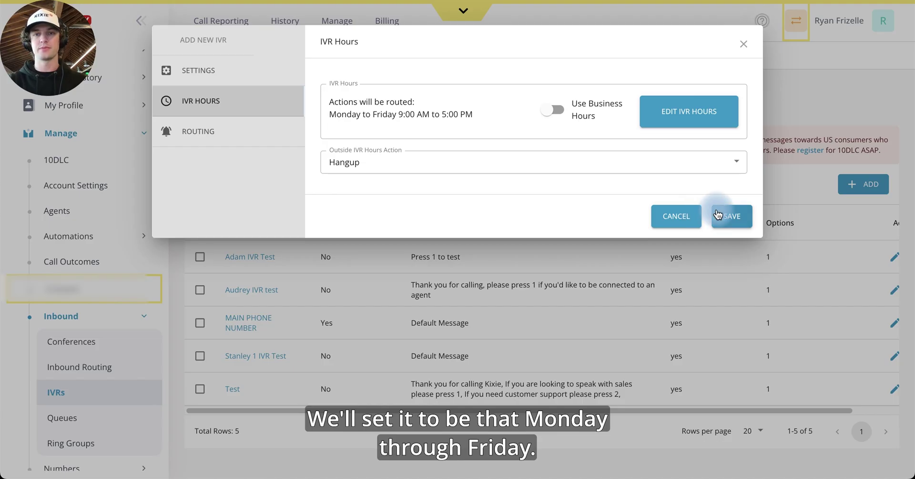
pyautogui.click(442, 166)
pyautogui.click(411, 164)
pyautogui.click(395, 166)
pyautogui.click(373, 169)
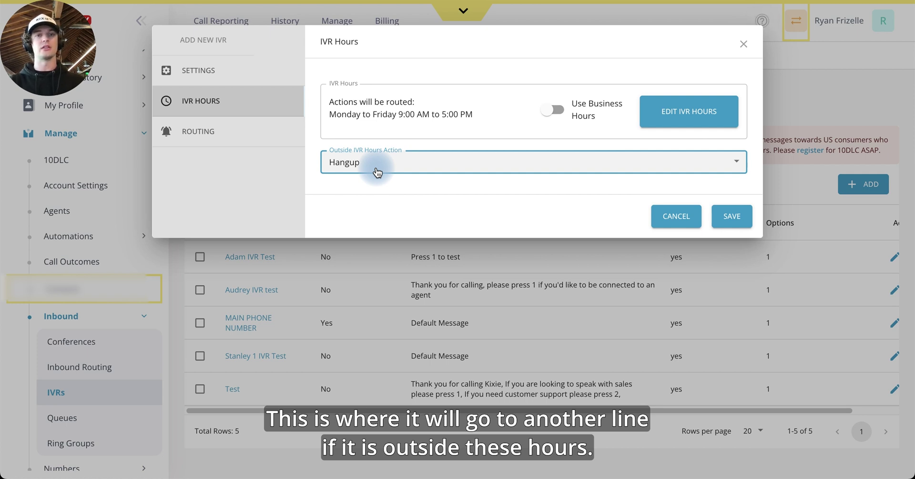
pyautogui.click(376, 170)
pyautogui.click(592, 102)
pyautogui.click(469, 161)
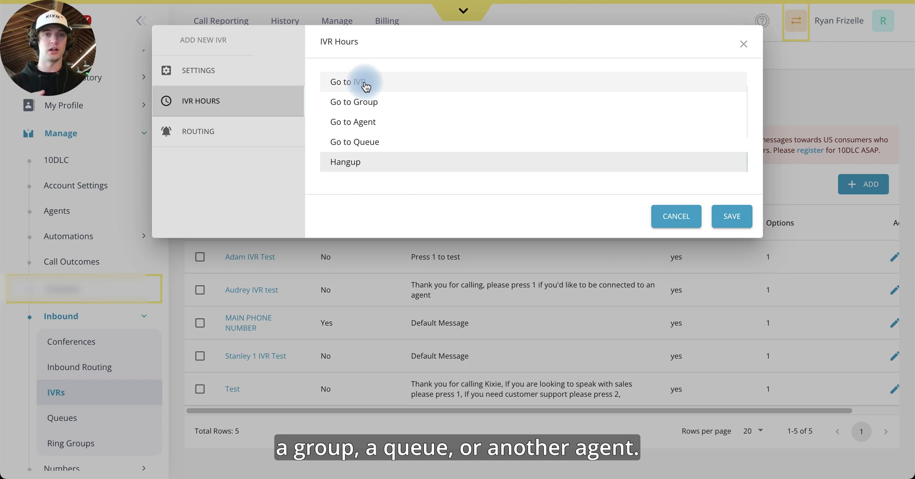
pyautogui.click(405, 193)
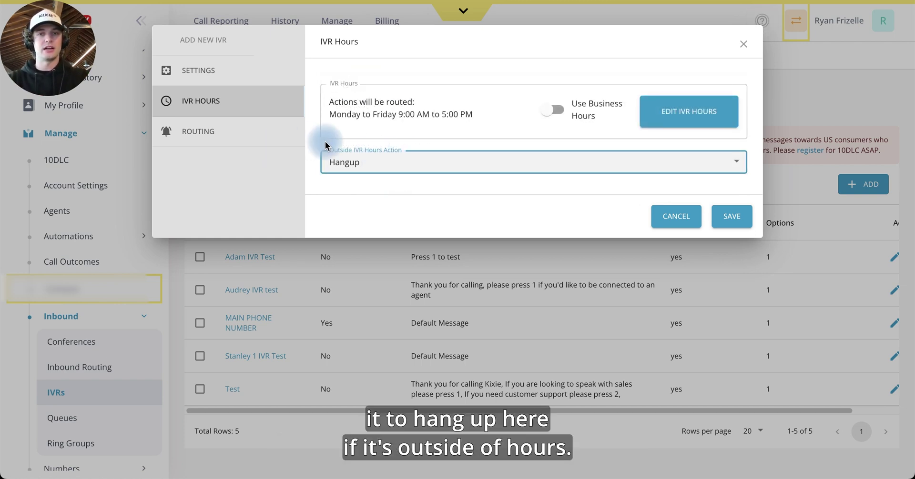
pyautogui.click(256, 135)
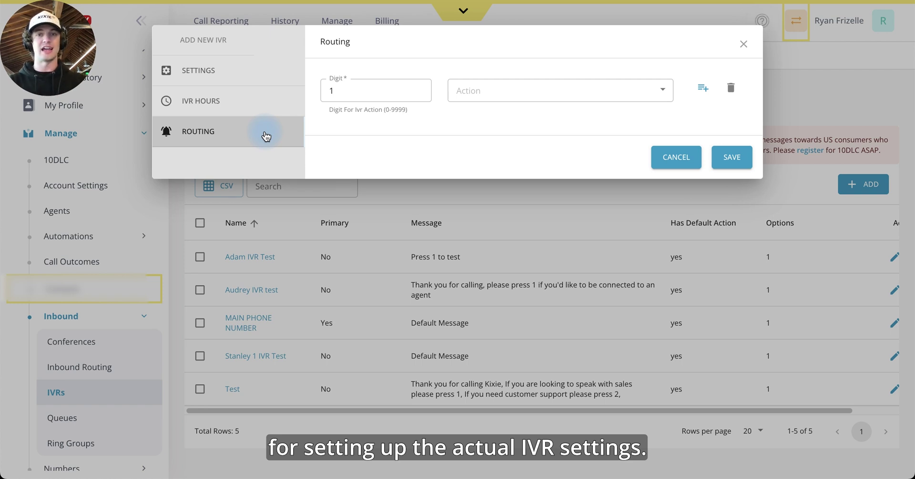
# Add three routing rows and enter digits 2, 3 and 4.
pyautogui.click(376, 94)
pyautogui.click(588, 122)
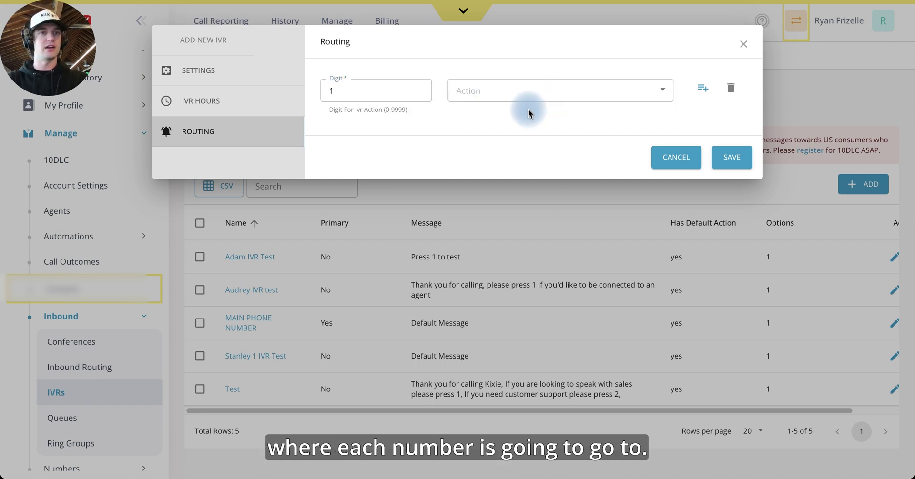
pyautogui.click(701, 89)
pyautogui.click(701, 89)
pyautogui.click(700, 90)
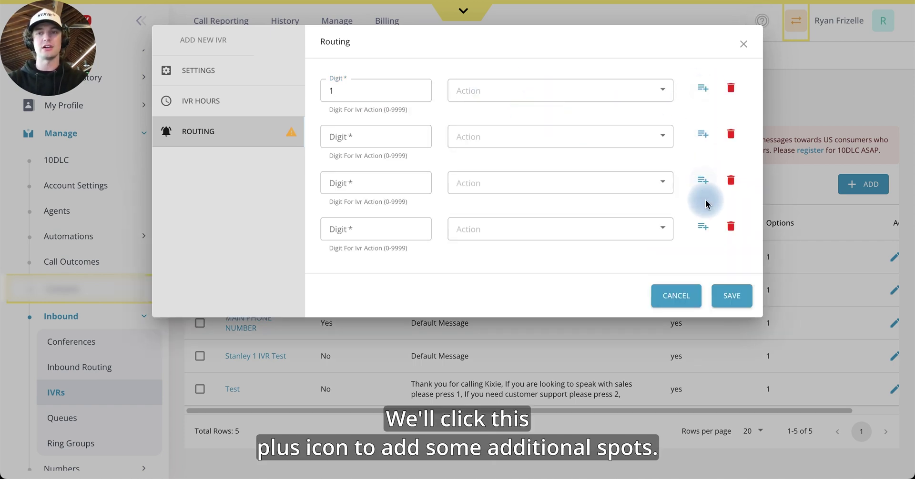
pyautogui.click(386, 137)
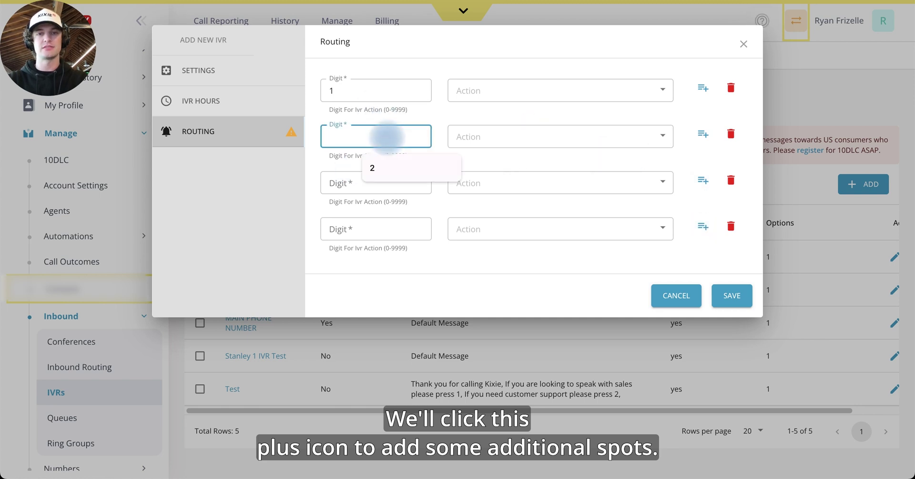
pyautogui.click(376, 168)
pyautogui.click(368, 181)
pyautogui.write('3')
pyautogui.click(369, 224)
pyautogui.write('4')
pyautogui.click(363, 266)
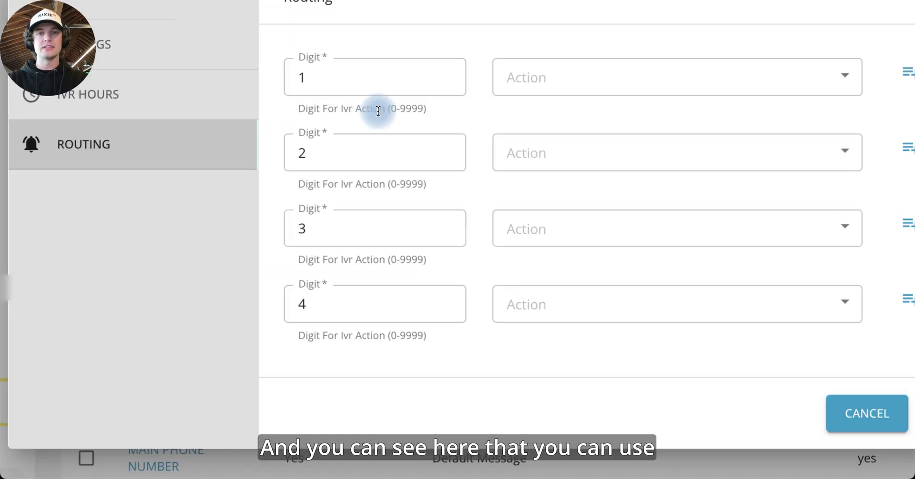
# Correct the fourth row's digit back to 4.
pyautogui.moveTo(423, 104); pyautogui.dragTo(392, 104)
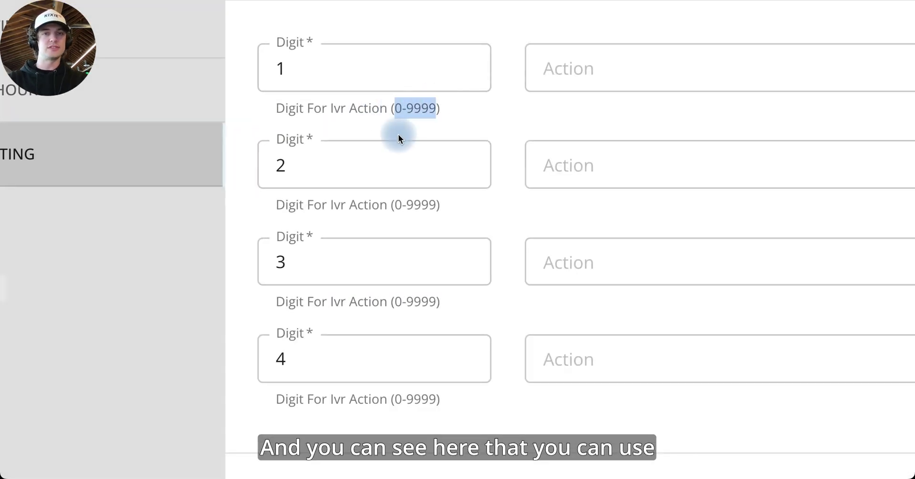
pyautogui.click(360, 171)
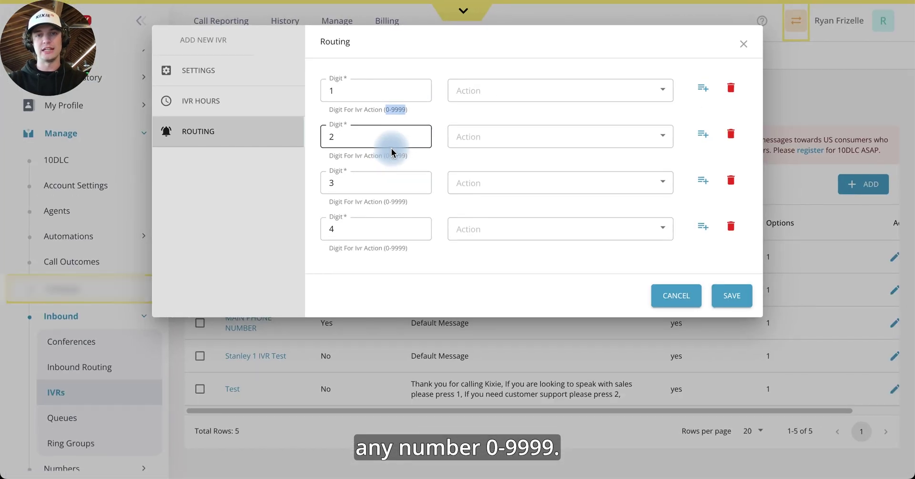
pyautogui.click(445, 120)
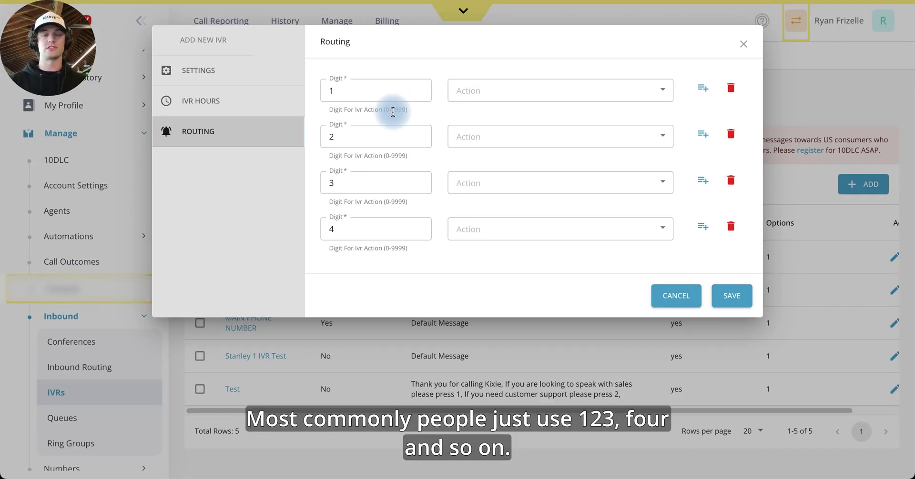
pyautogui.click(376, 97)
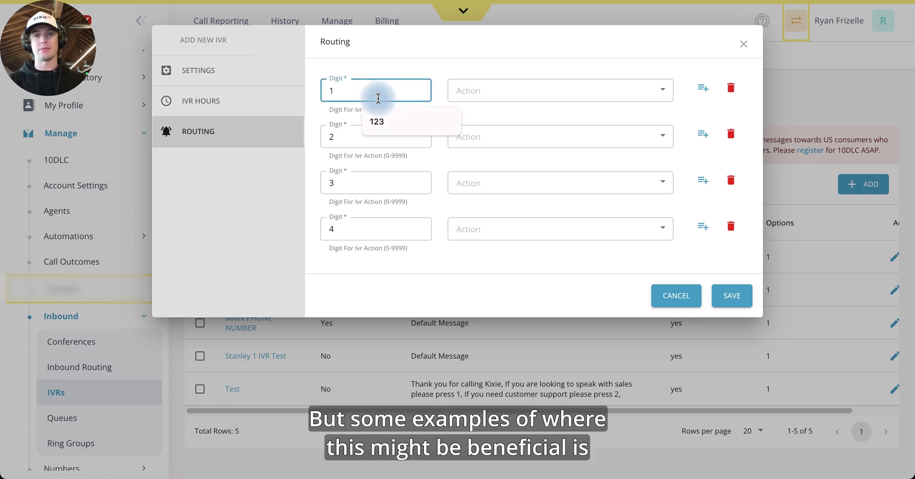
pyautogui.doubleClick(361, 227)
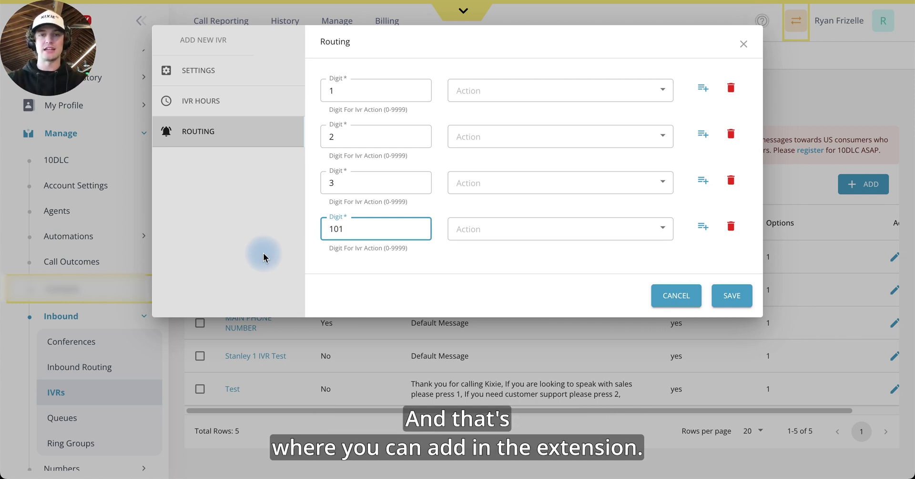
pyautogui.click(352, 250)
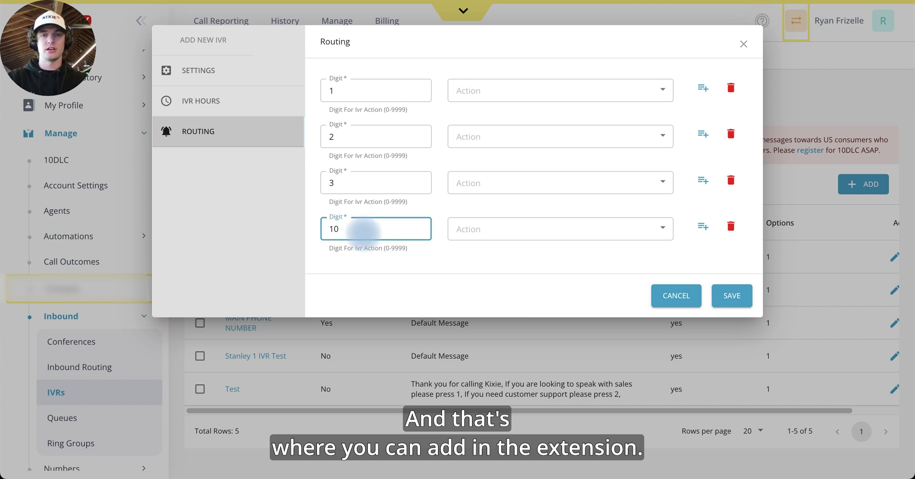
pyautogui.press('BackSpace')
pyautogui.press('BackSpace')
pyautogui.write('4')
pyautogui.click(387, 301)
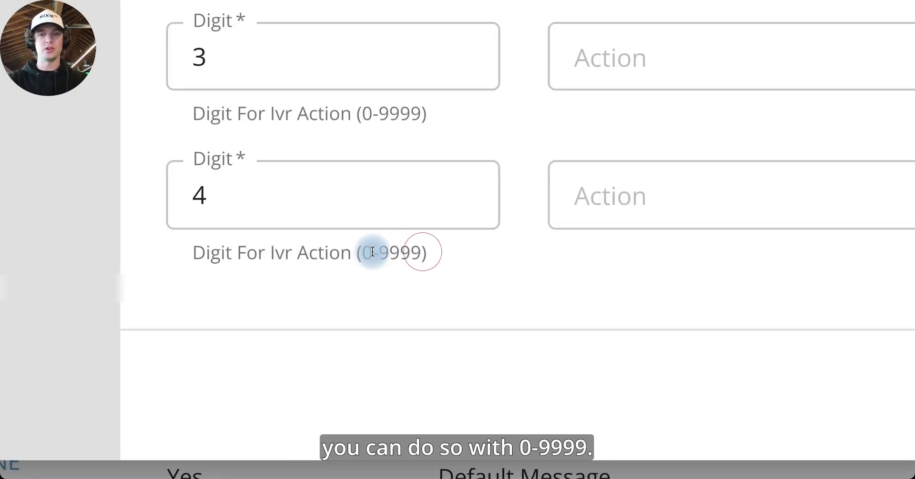
pyautogui.moveTo(369, 251); pyautogui.dragTo(362, 252)
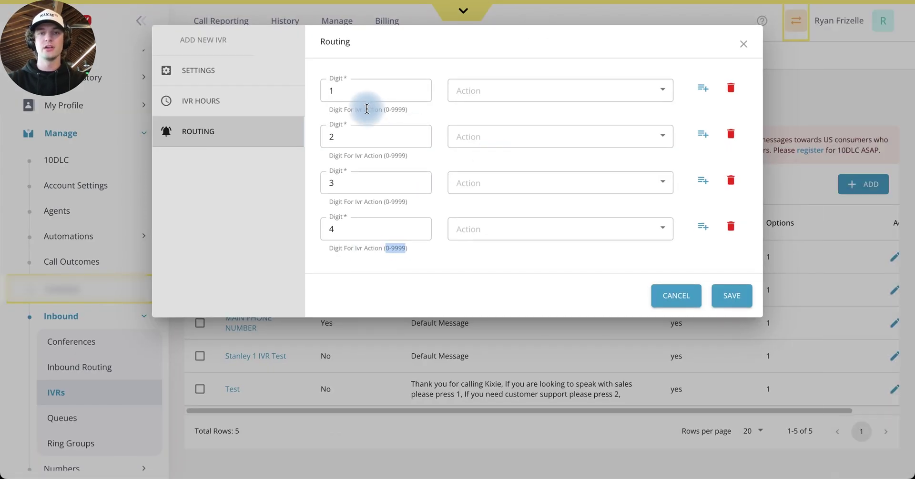
# Route digit 1 to the CS Voicemail Xfer (DO NOT DELETE) queue.
pyautogui.click(381, 95)
pyautogui.click(489, 90)
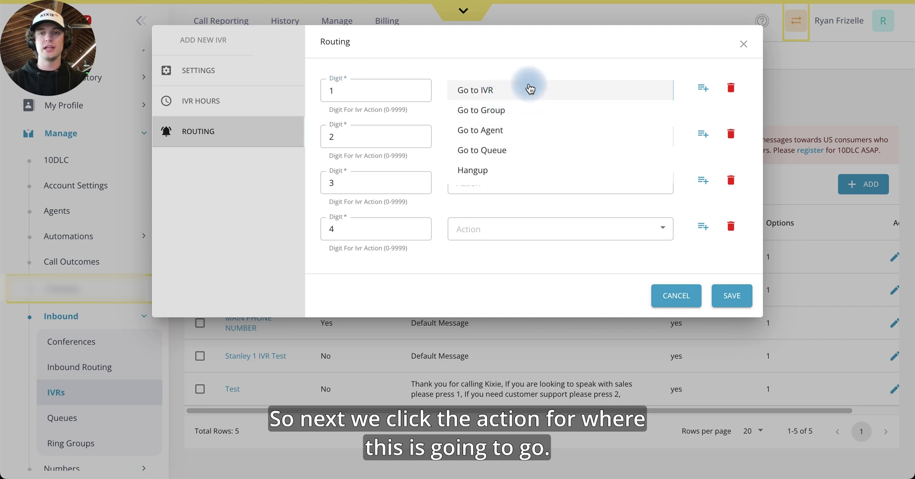
pyautogui.click(527, 76)
pyautogui.click(517, 92)
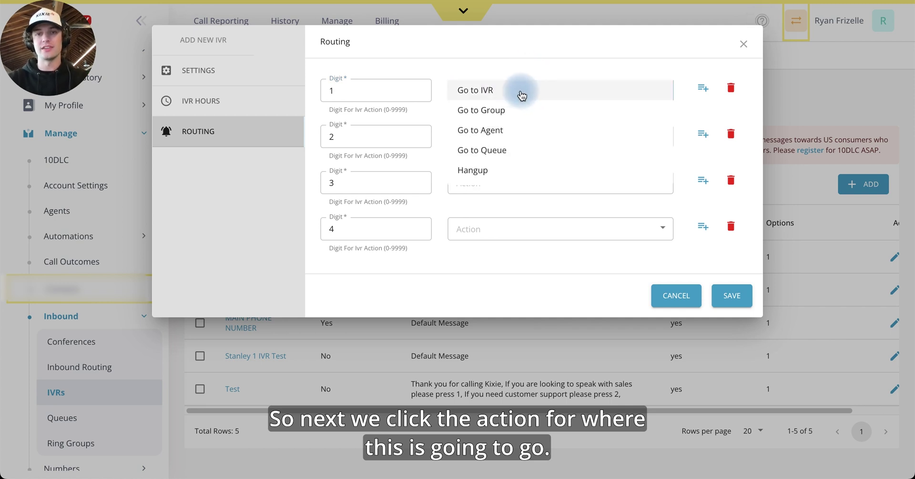
pyautogui.click(364, 92)
pyautogui.click(486, 96)
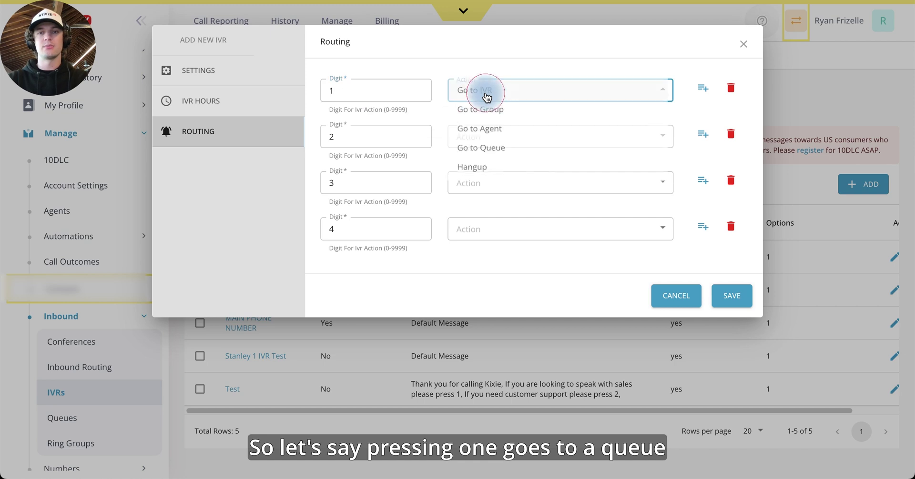
pyautogui.click(507, 148)
pyautogui.click(493, 123)
pyautogui.scroll(-1, 498, 200)
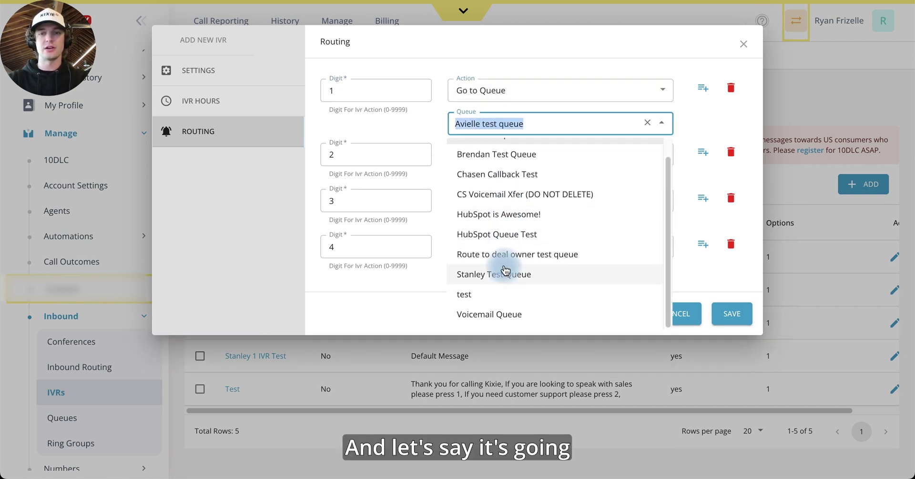
pyautogui.scroll(1, 508, 226)
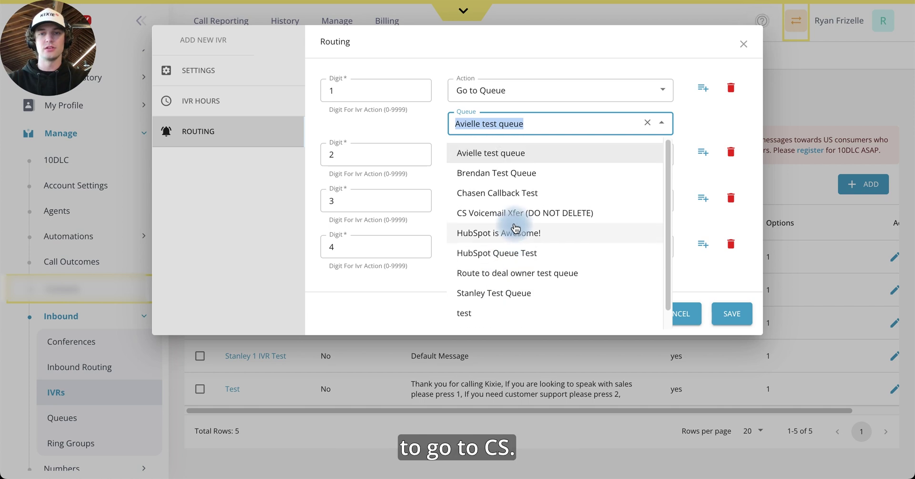
pyautogui.click(501, 205)
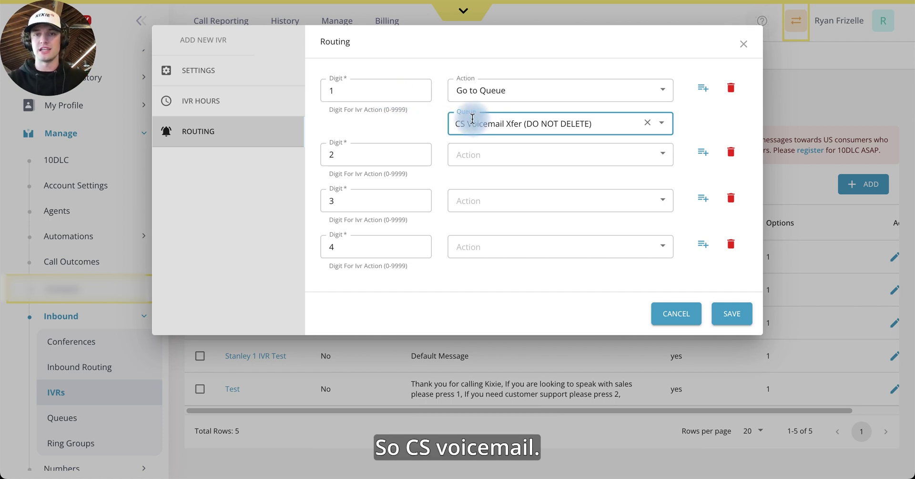
# Route digit 2 to the Sales group.
pyautogui.click(377, 160)
pyautogui.click(460, 159)
pyautogui.click(503, 179)
pyautogui.click(512, 189)
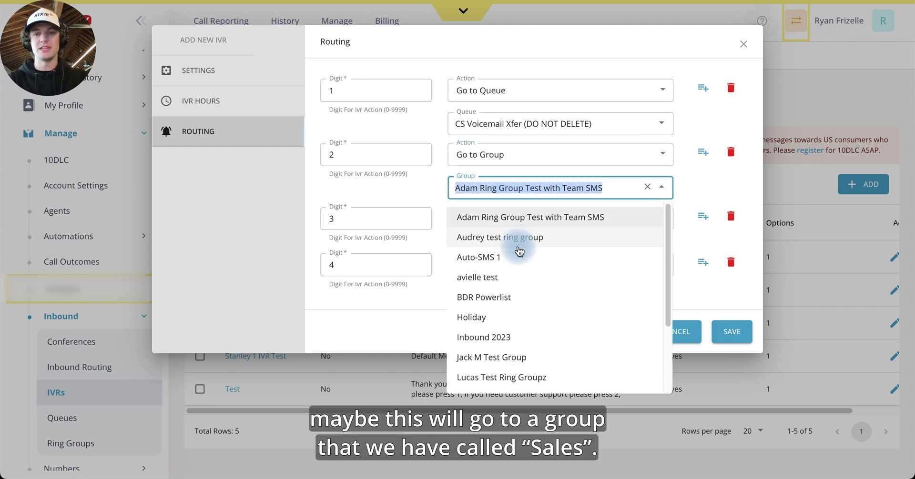
pyautogui.scroll(-3, 519, 250)
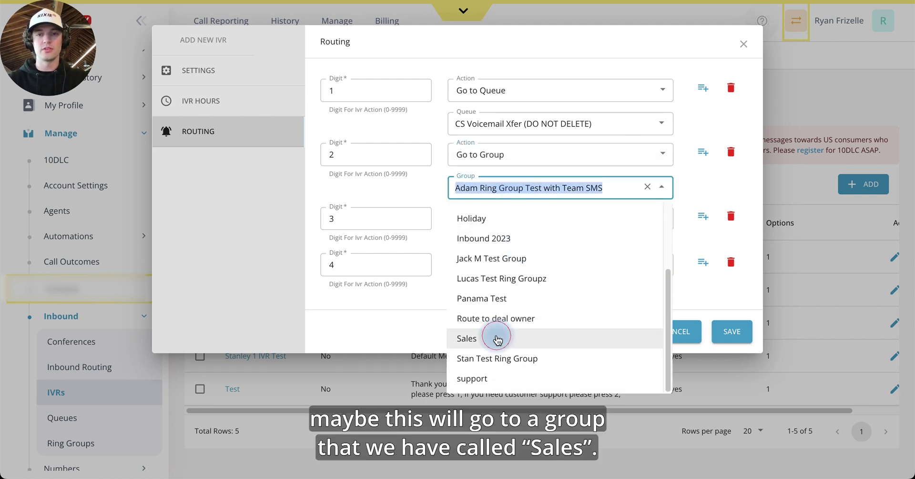
pyautogui.click(498, 339)
pyautogui.click(431, 192)
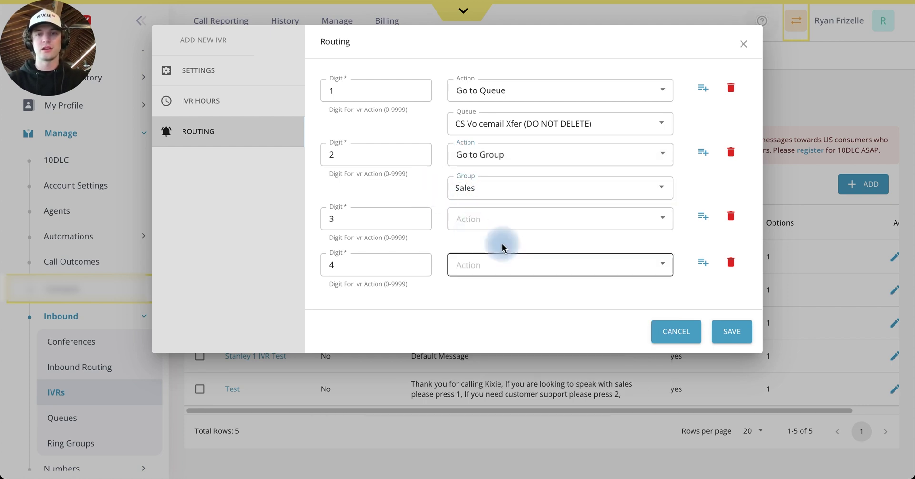
# Route digit 3 to the MAIN PHONE NUMBER IVR and delete the empty fourth row.
pyautogui.click(501, 223)
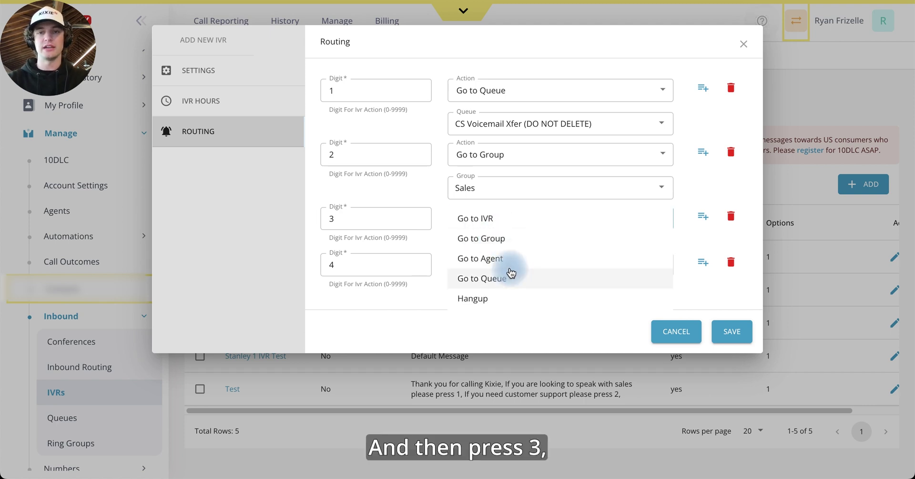
pyautogui.click(501, 214)
pyautogui.click(489, 251)
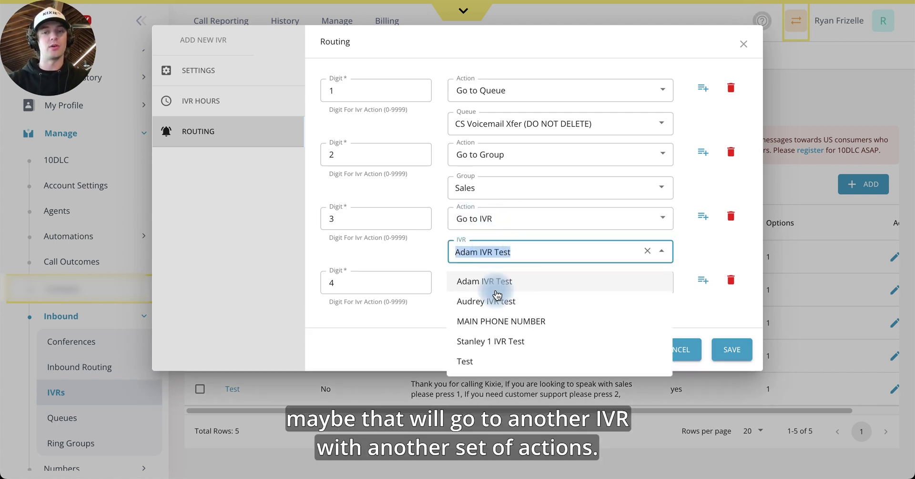
pyautogui.click(513, 321)
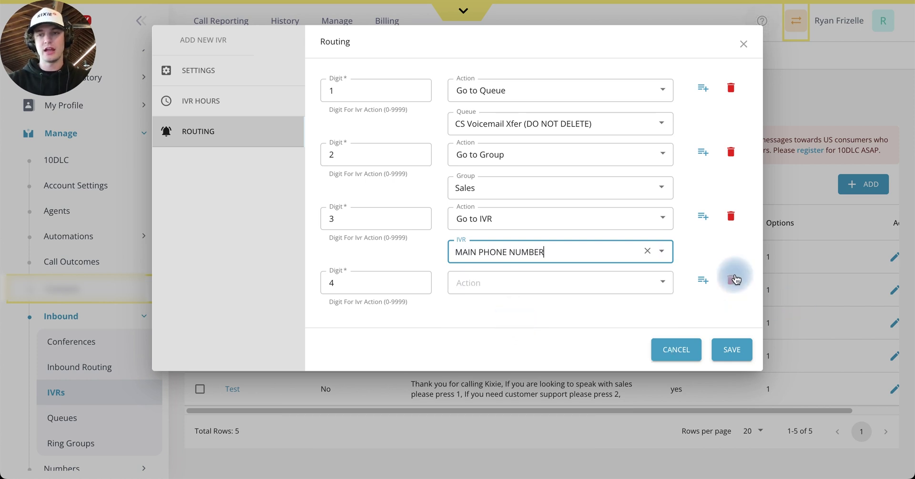
pyautogui.click(734, 283)
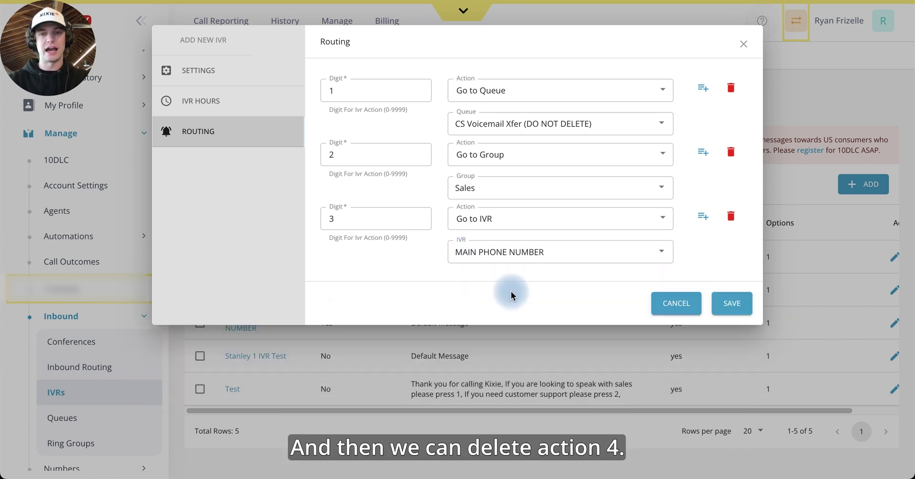
pyautogui.click(518, 72)
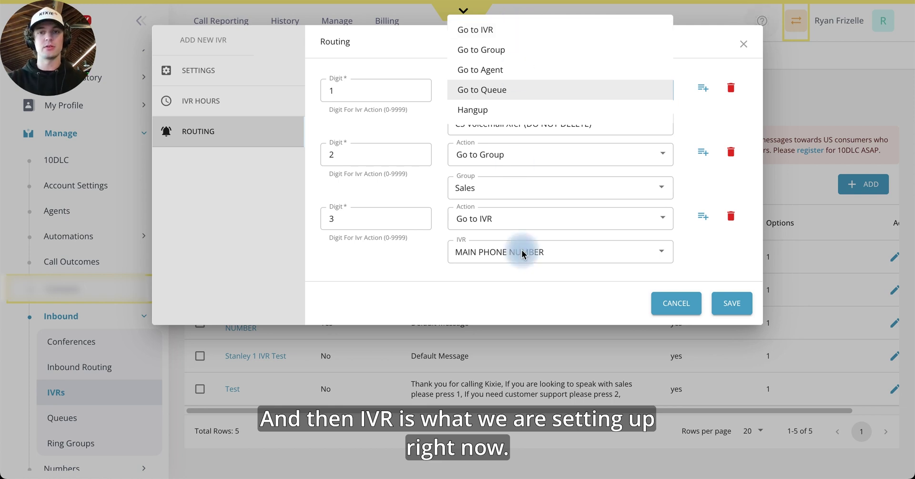
# Close the action list keeping Go to Queue and return to the IVR's Settings.
pyautogui.click(534, 291)
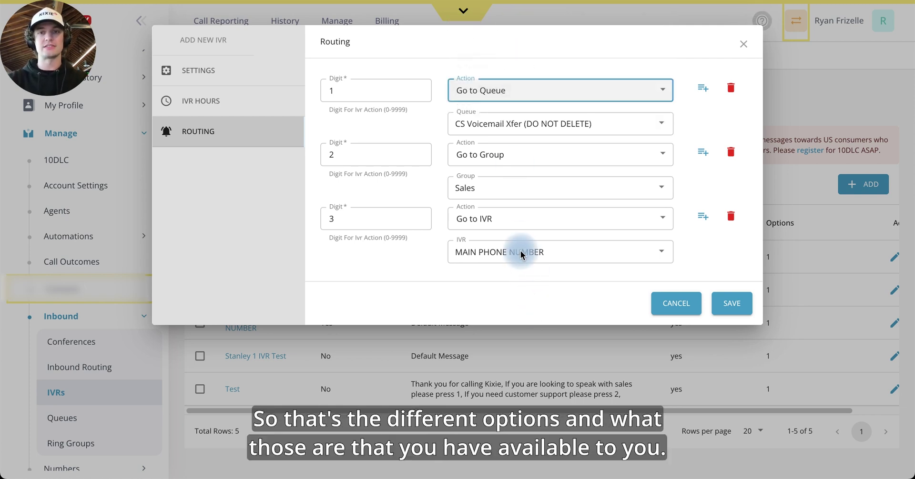
pyautogui.click(499, 314)
pyautogui.click(207, 68)
# Save the IVR and point out the new Ryan Test IVR row among six entries.
pyautogui.click(732, 309)
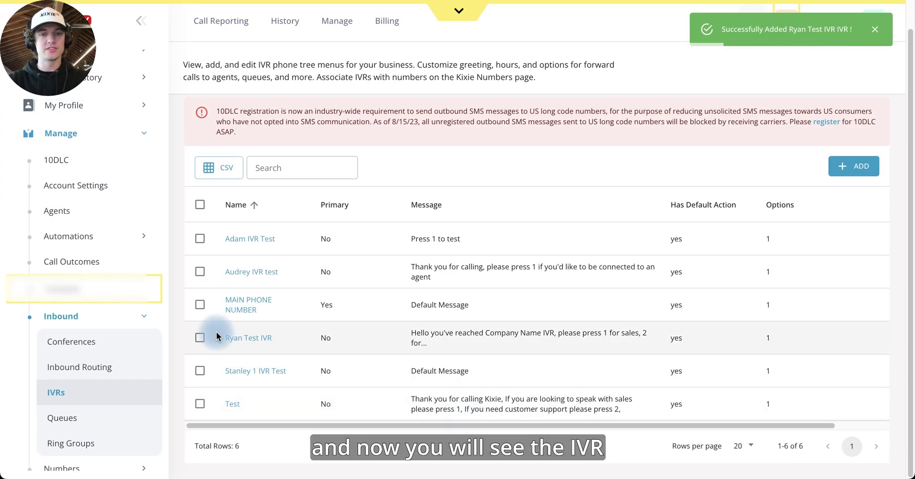
pyautogui.moveTo(210, 337); pyautogui.dragTo(622, 349)
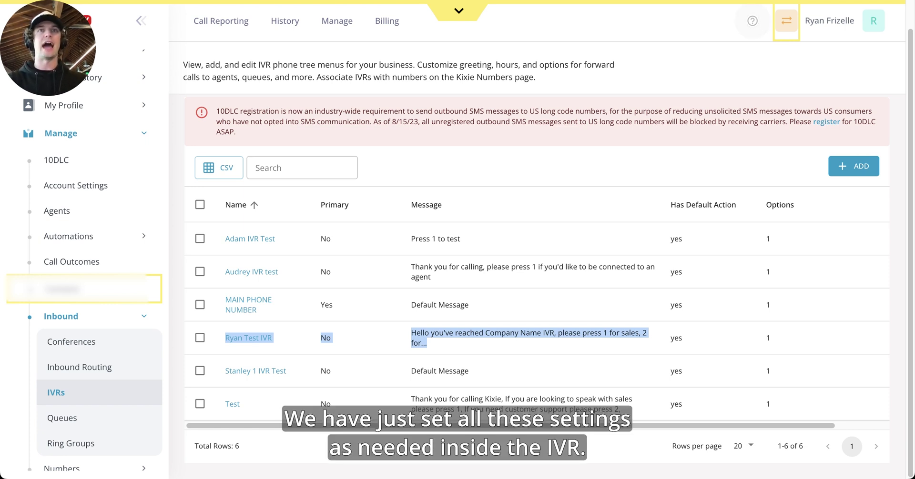
pyautogui.click(527, 339)
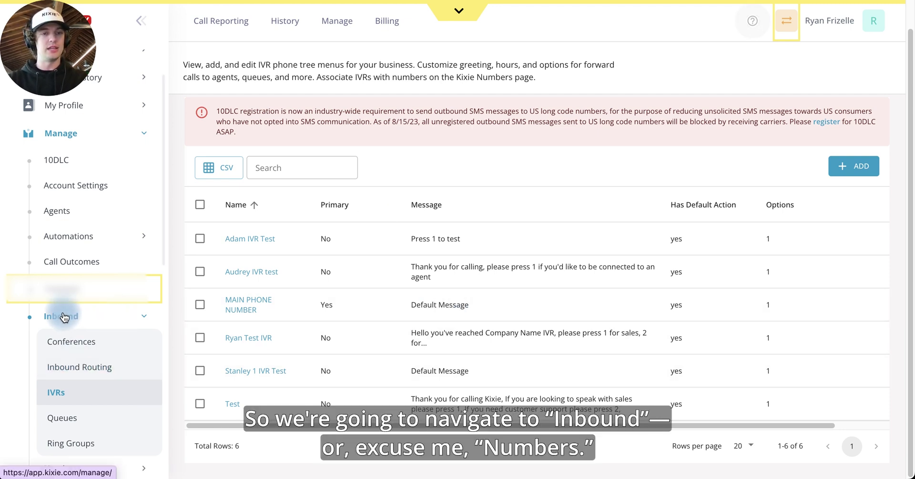
# Go to Manage > Numbers > Kixie Numbers and sort by Type, unallocated first.
pyautogui.scroll(-2, 64, 317)
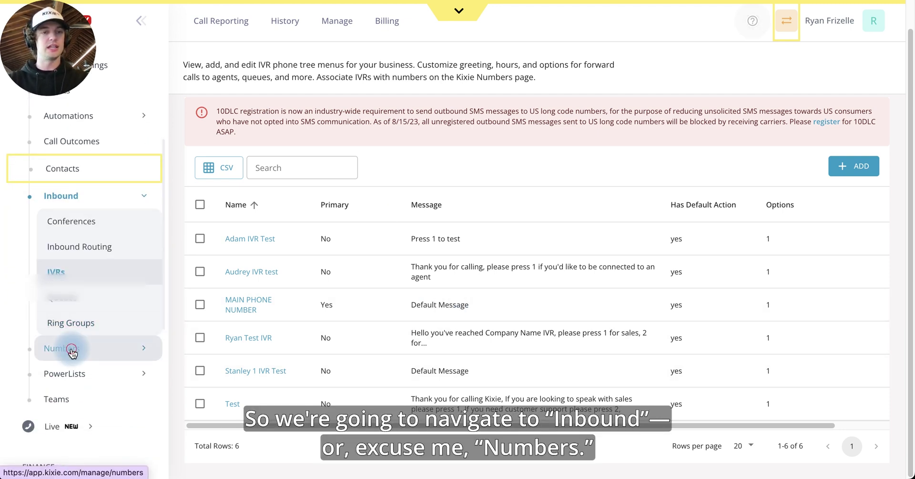
pyautogui.click(127, 348)
pyautogui.scroll(4, 130, 349)
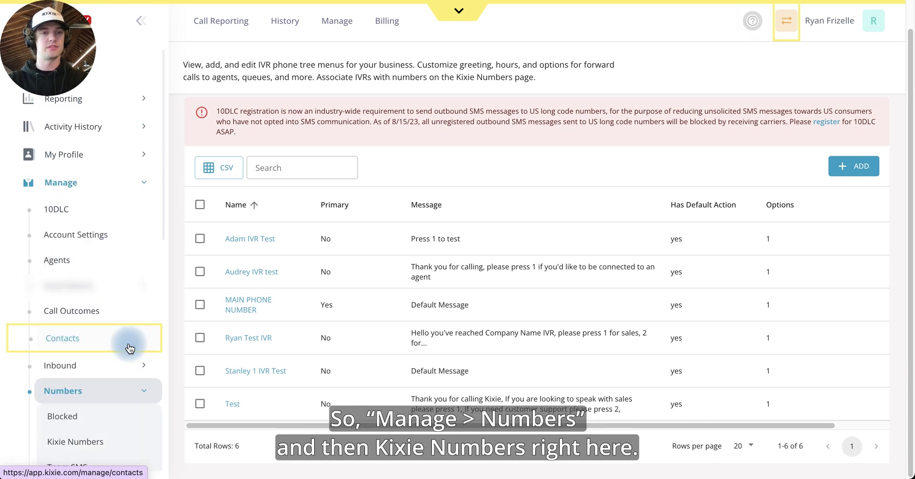
pyautogui.click(83, 183)
pyautogui.click(98, 183)
pyautogui.scroll(-2, 99, 404)
pyautogui.click(106, 388)
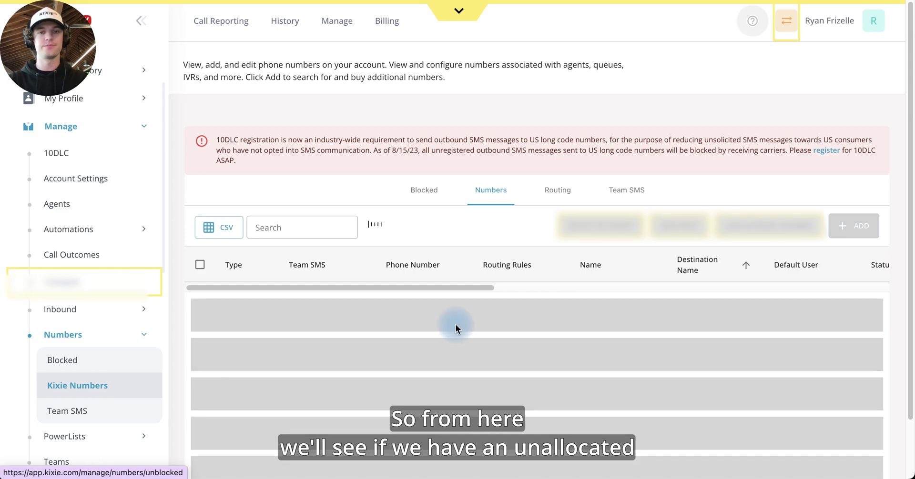
pyautogui.scroll(-4, 455, 322)
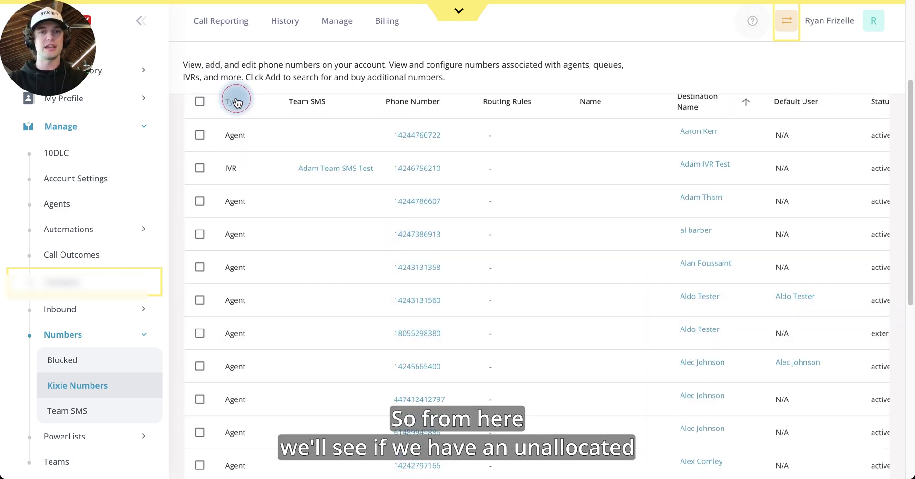
pyautogui.click(234, 101)
pyautogui.scroll(-8, 326, 330)
pyautogui.scroll(10, 332, 333)
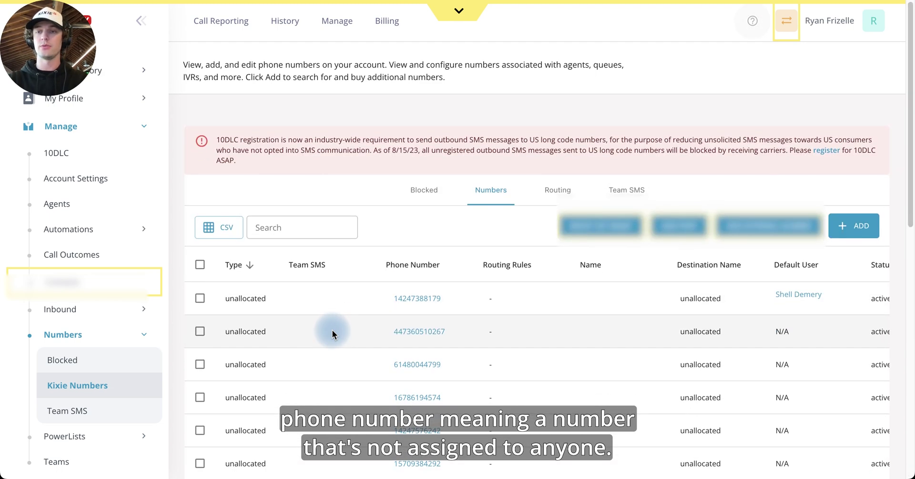
pyautogui.click(861, 229)
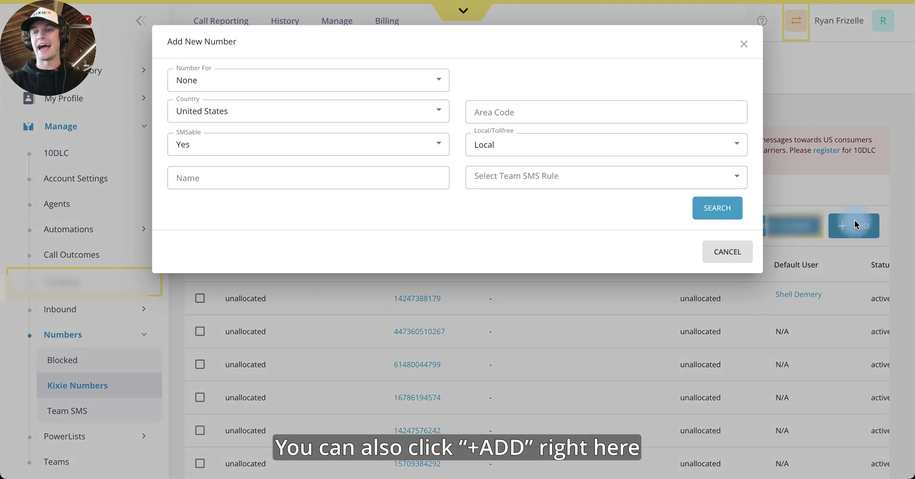
pyautogui.click(548, 111)
pyautogui.write('424')
pyautogui.click(714, 208)
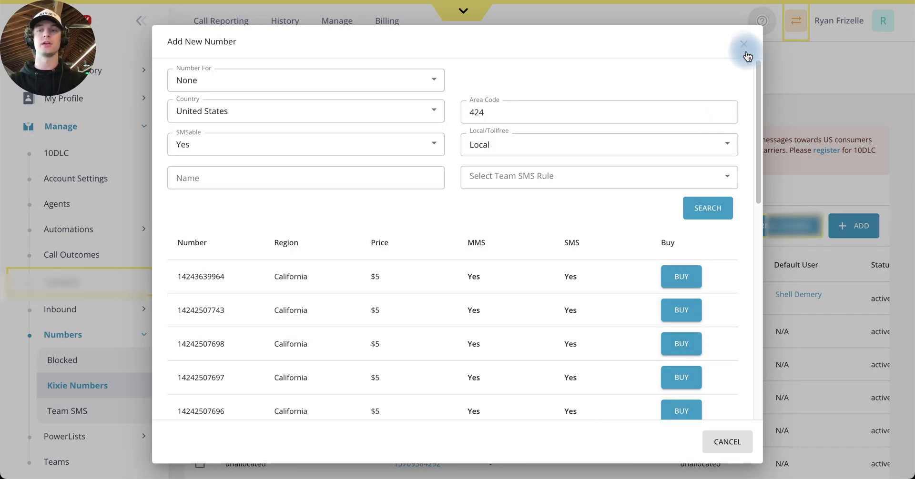
pyautogui.click(744, 53)
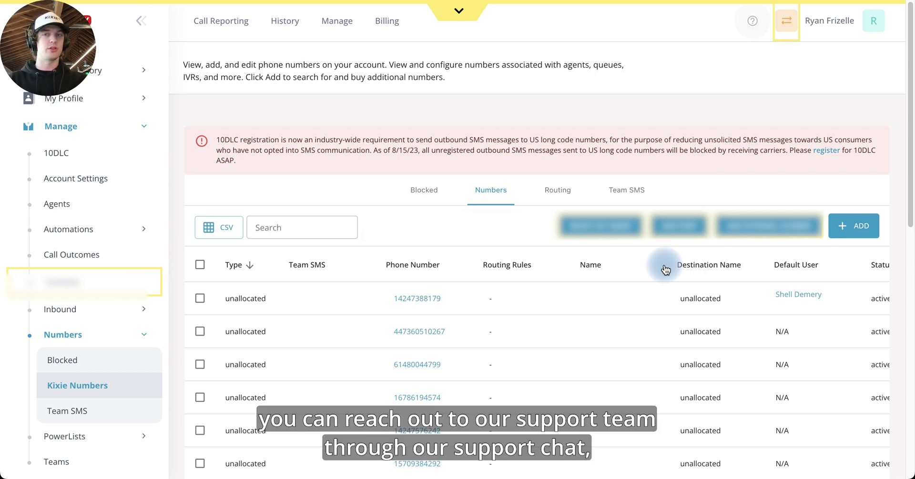
pyautogui.click(752, 21)
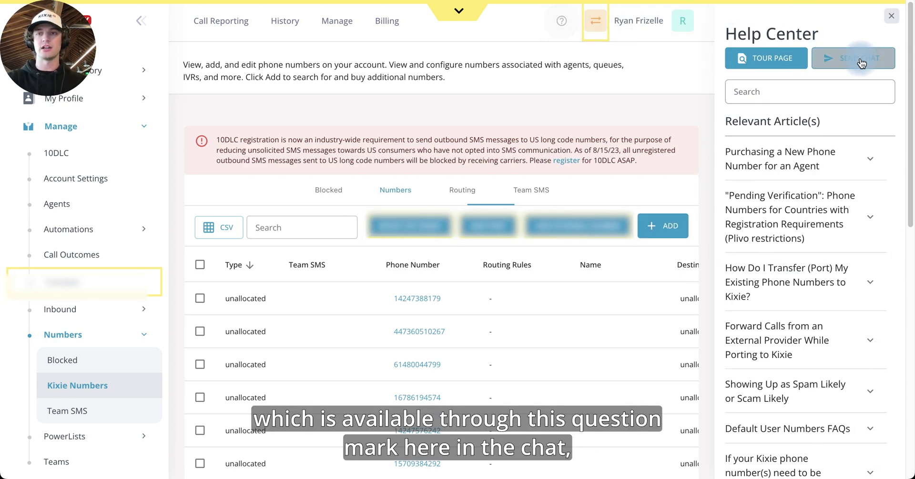
pyautogui.click(898, 19)
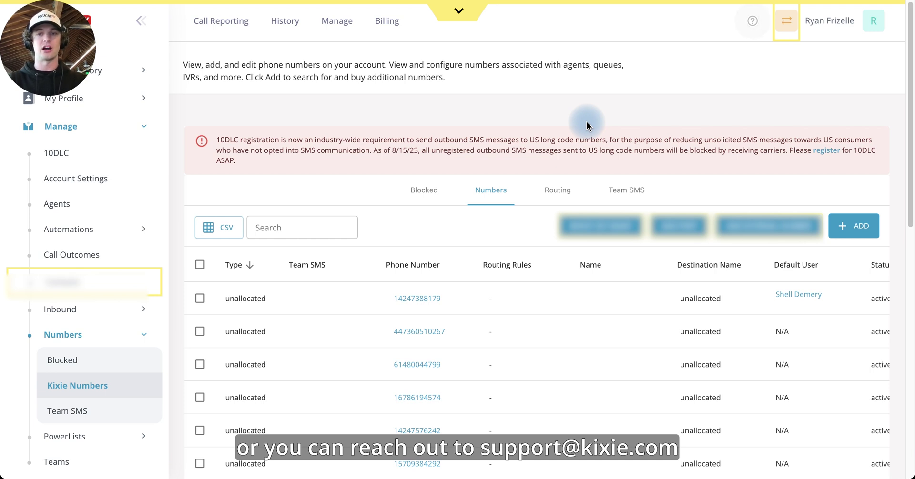
pyautogui.scroll(-1, 556, 278)
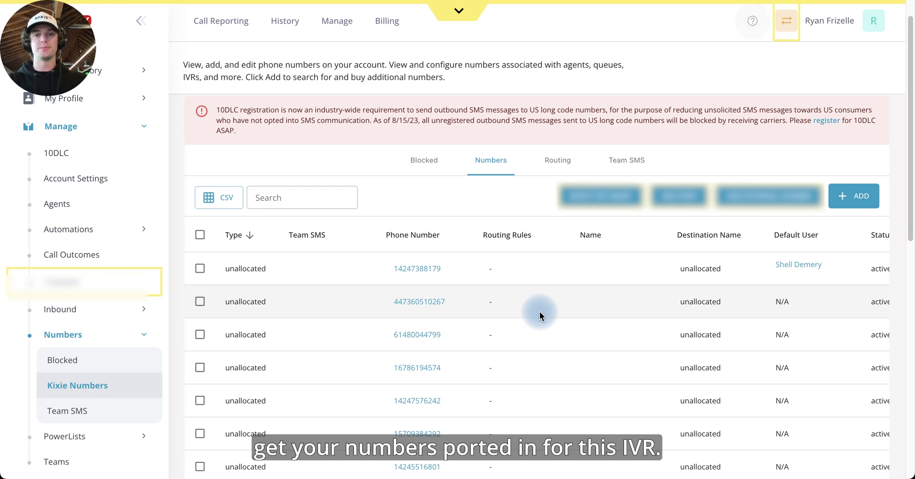
pyautogui.scroll(-2, 490, 337)
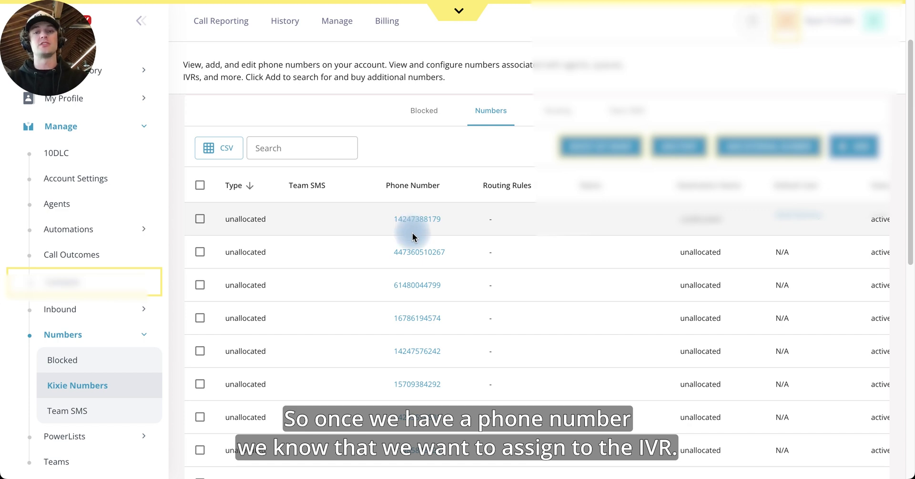
# Route an unallocated number to Ryan Test IVR, name it Ryan's First IVR Example, and save.
pyautogui.scroll(-1, 413, 237)
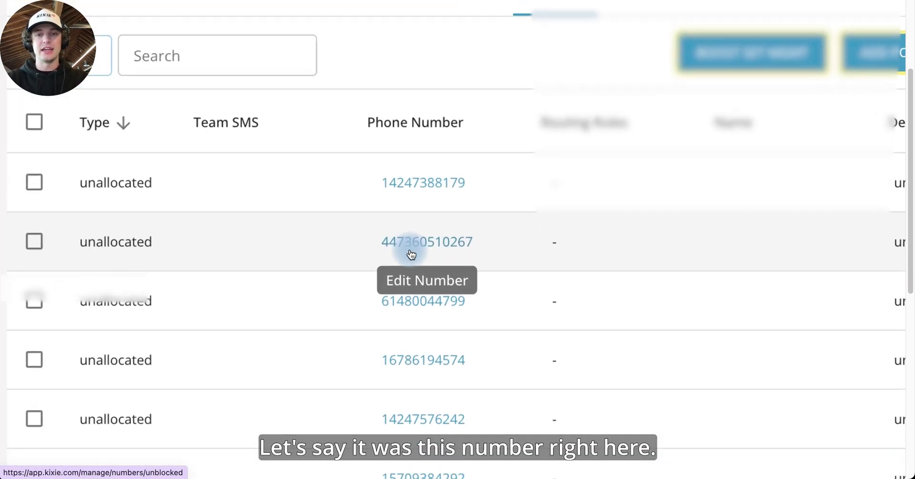
pyautogui.scroll(-3, 419, 304)
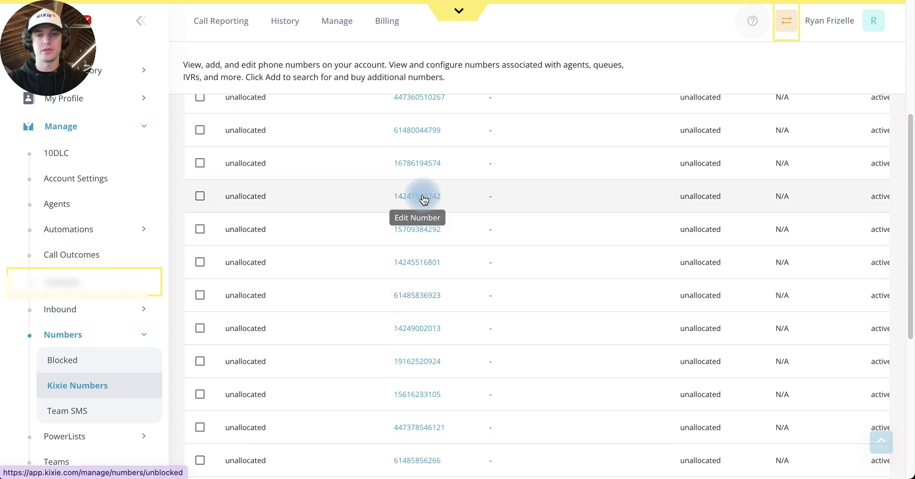
pyautogui.click(422, 198)
pyautogui.click(377, 87)
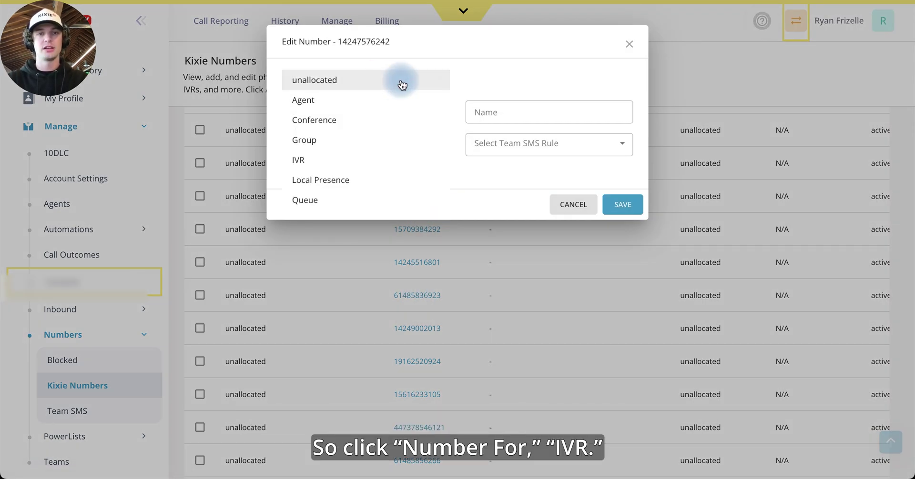
pyautogui.click(326, 159)
pyautogui.click(514, 79)
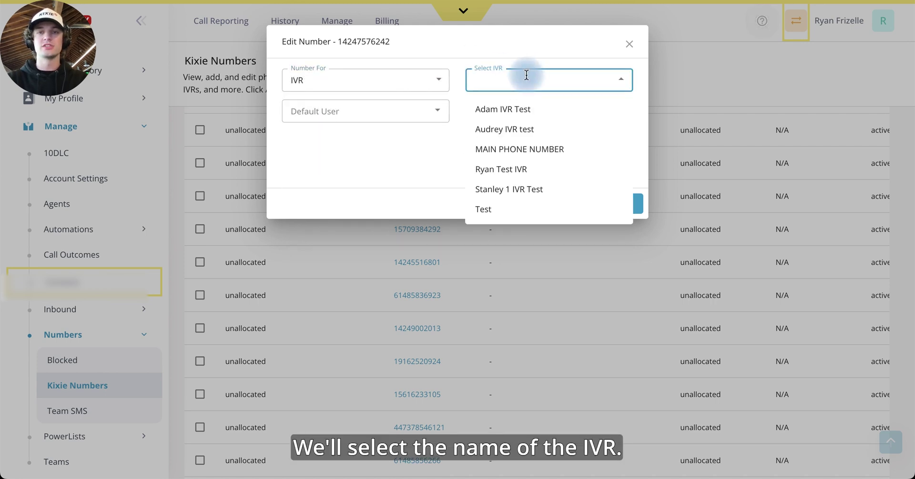
pyautogui.click(519, 169)
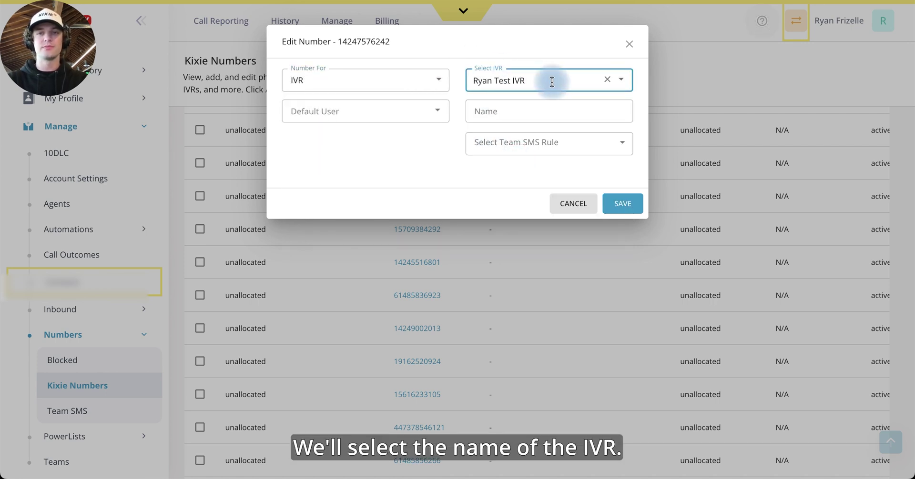
pyautogui.click(535, 114)
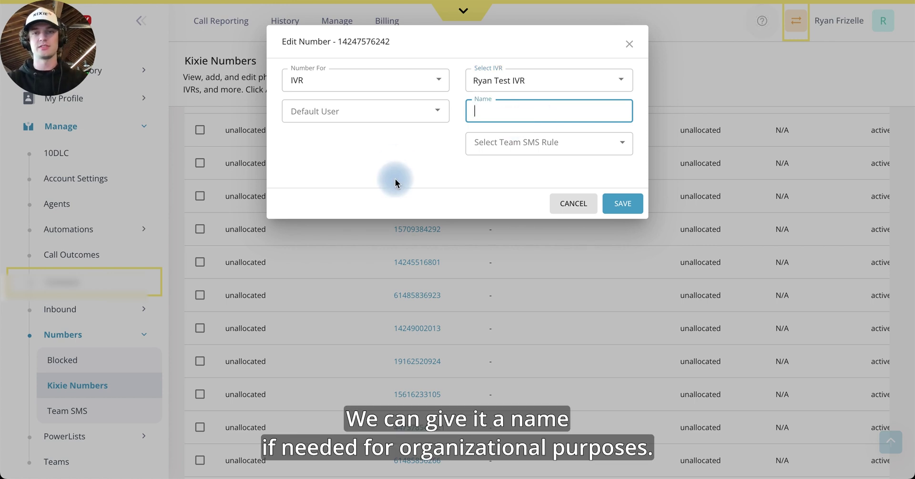
pyautogui.write("Ryan's")
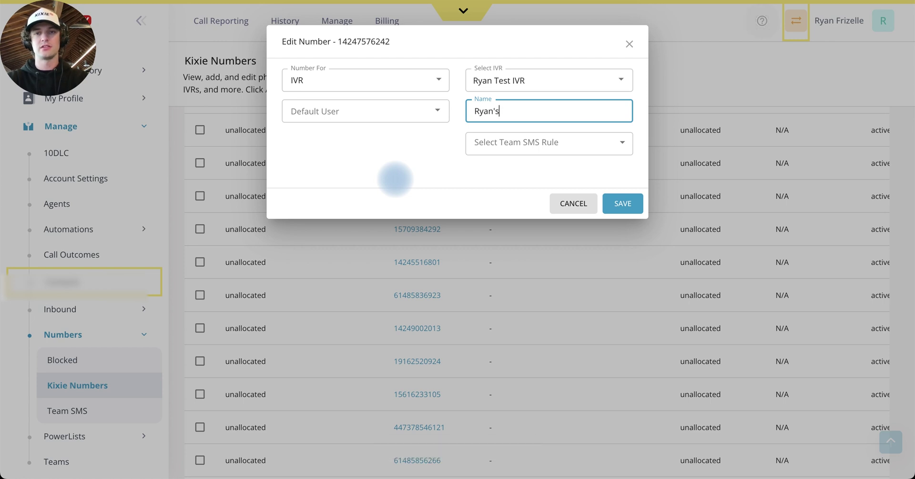
pyautogui.write(' First IVR Example')
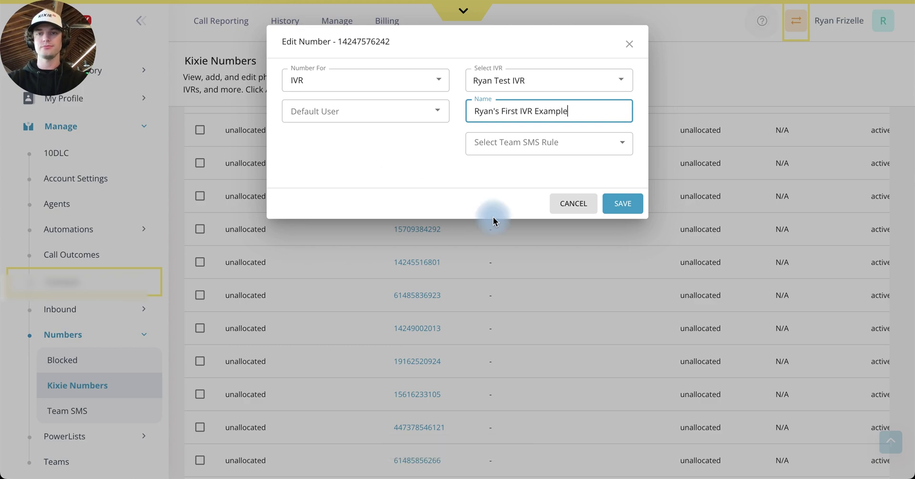
pyautogui.click(634, 206)
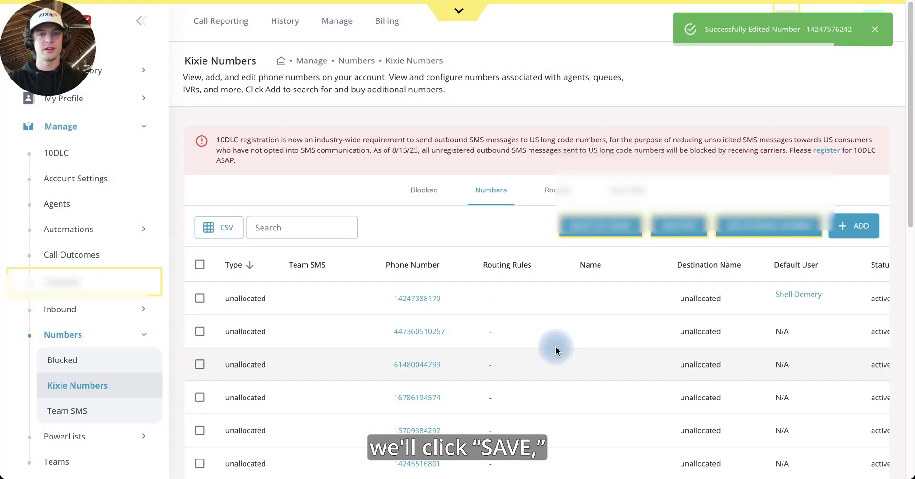
# Search the numbers list for 'ryan' and highlight the number routed to Ryan Test IVR.
pyautogui.click(343, 228)
pyautogui.write('ryan')
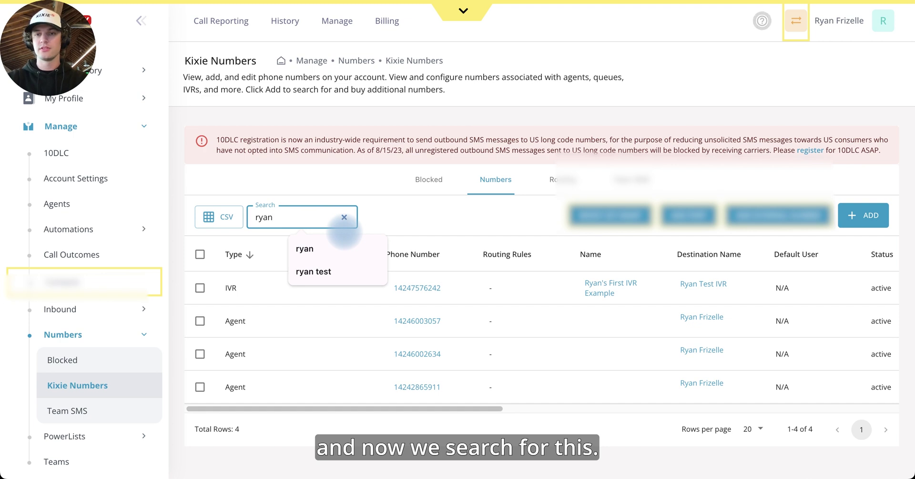
pyautogui.moveTo(491, 295); pyautogui.dragTo(387, 286)
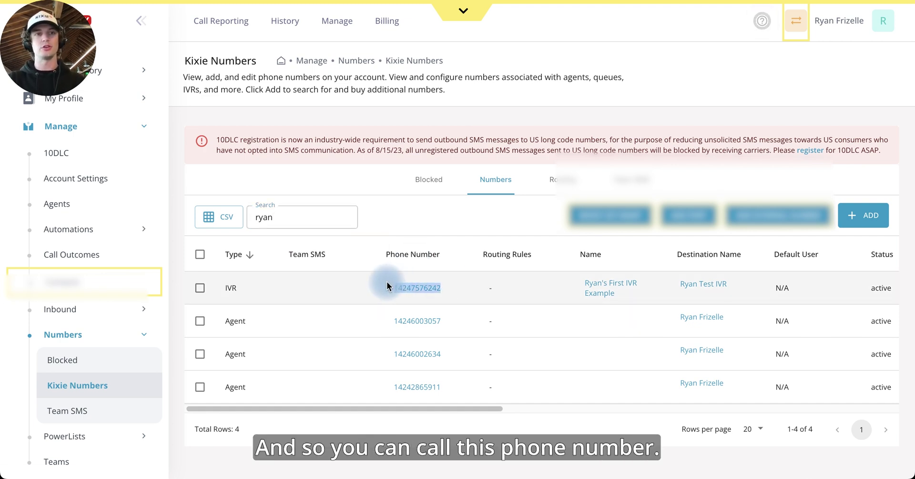